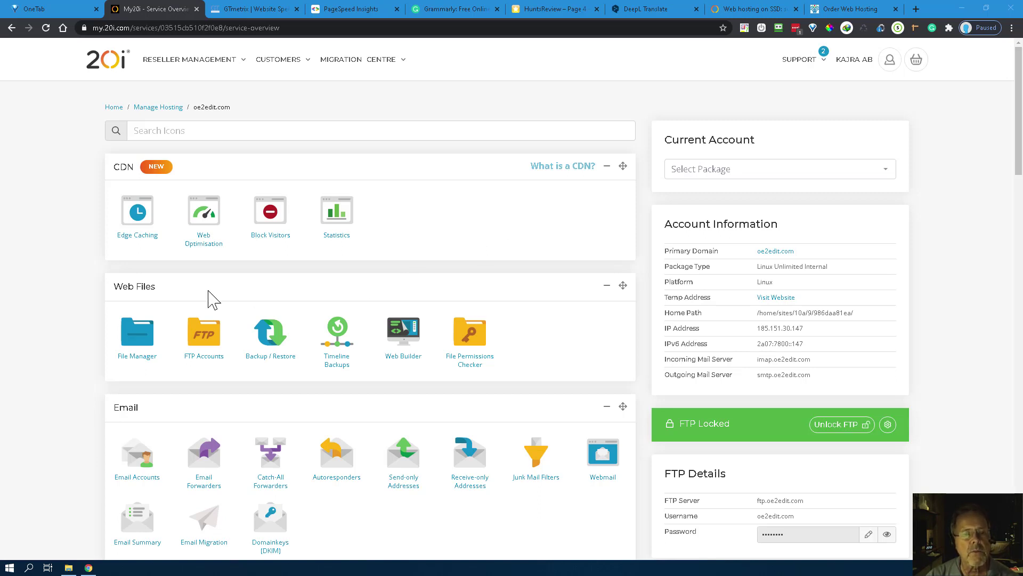
# Step: Open oe2edit.com's File Manager, go into public_html, and start a new folder there
pyautogui.click(133, 341)
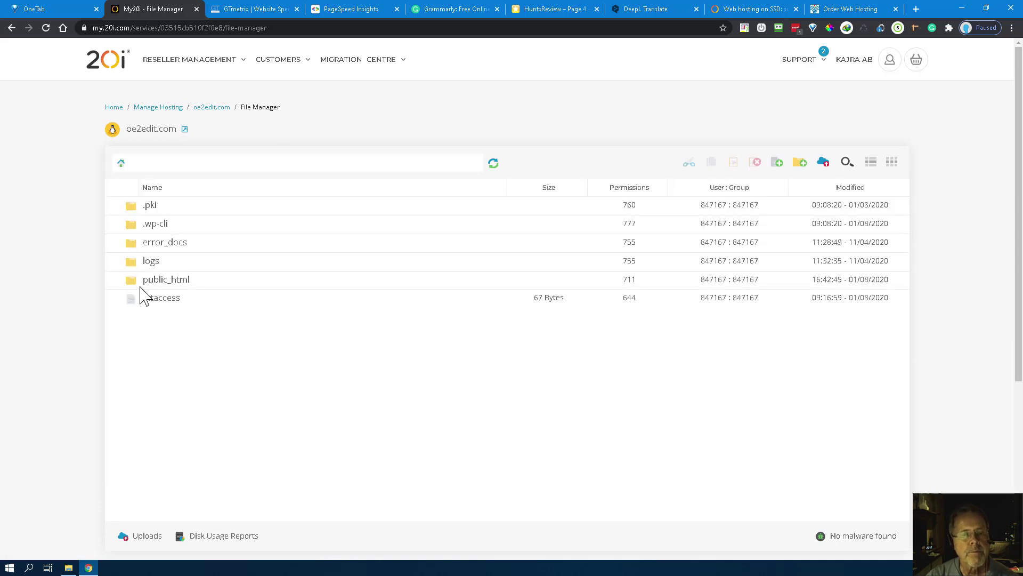
pyautogui.click(131, 286)
pyautogui.doubleClick(131, 286)
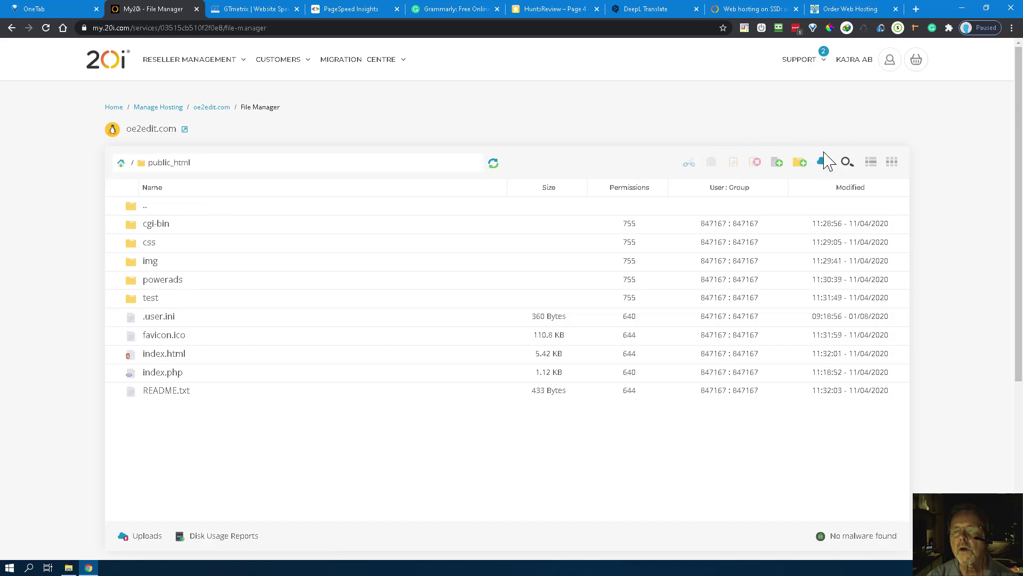
pyautogui.click(800, 162)
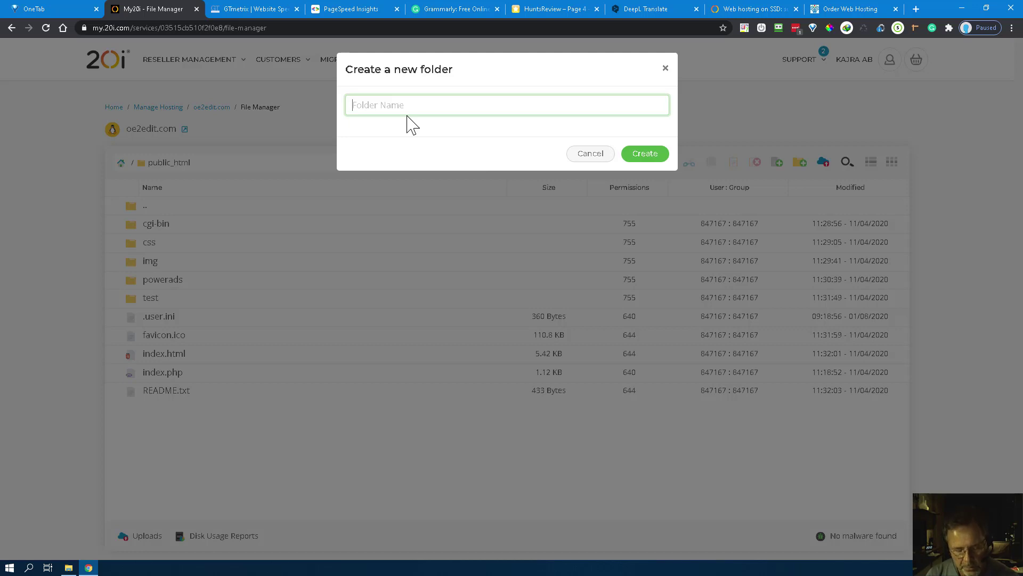
# Step: Create the cbpromotest1 folder in public_html and return to the oe2edit.com overview
pyautogui.write('c')
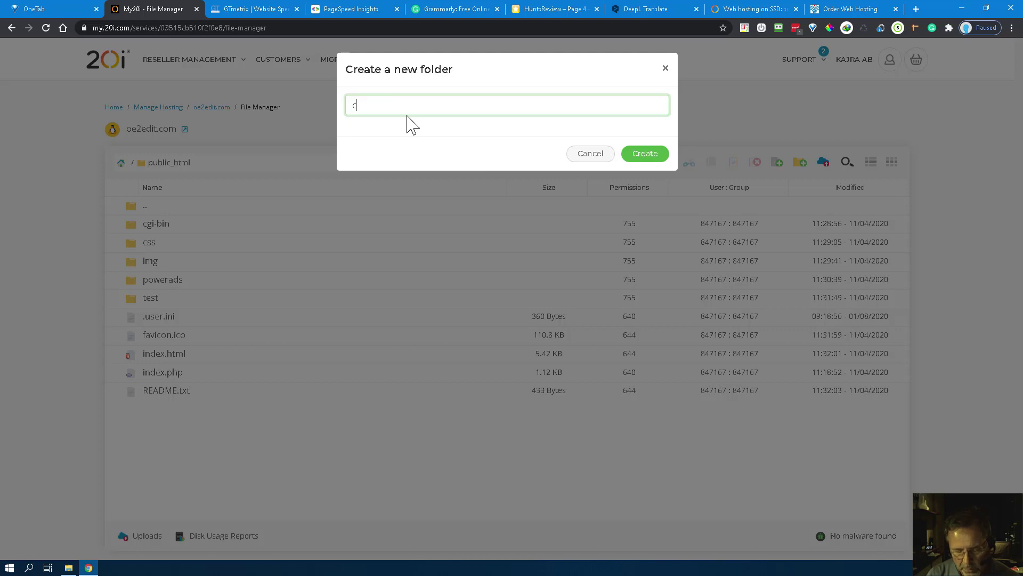
pyautogui.write('b')
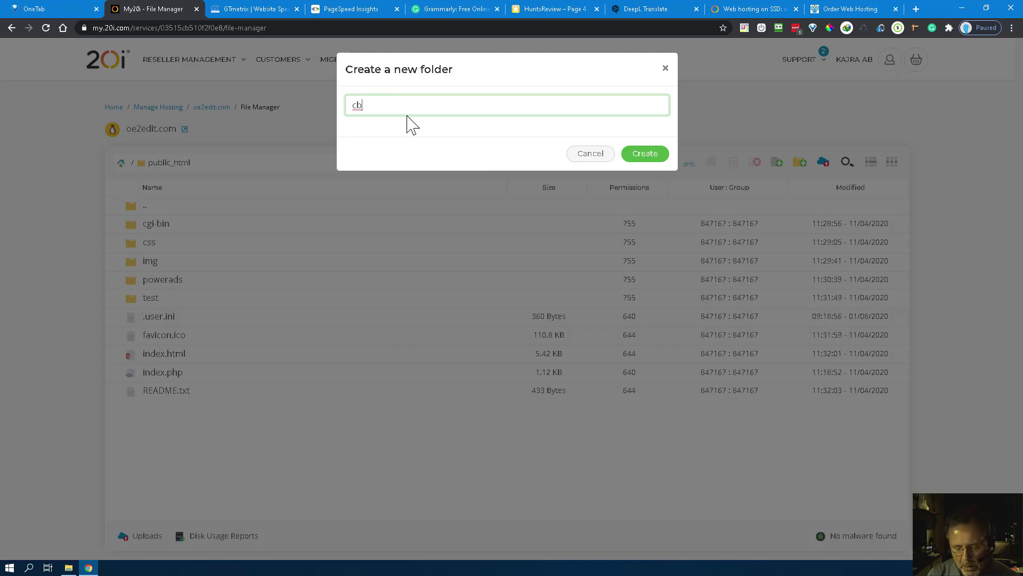
pyautogui.write('promo')
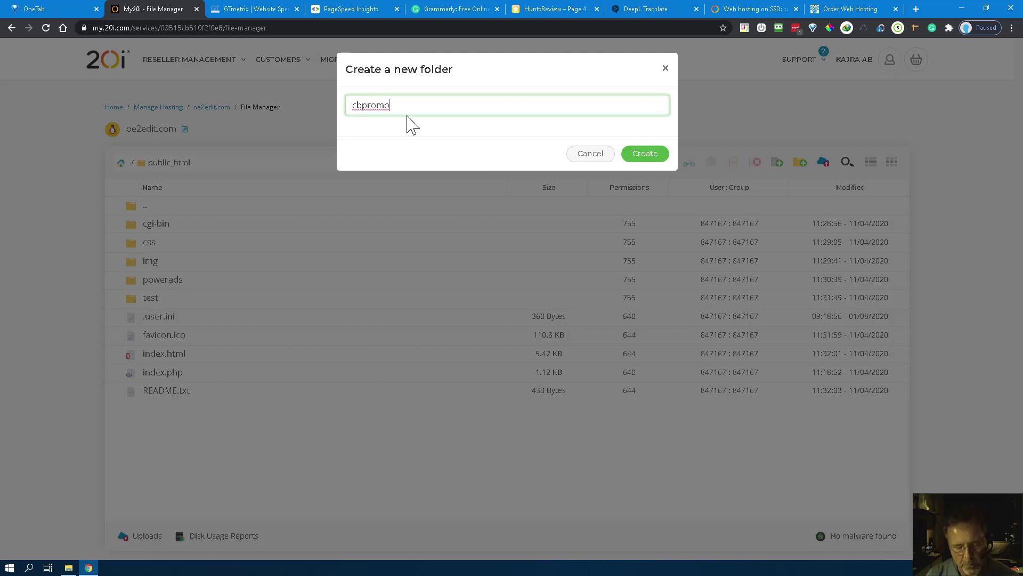
pyautogui.write('t')
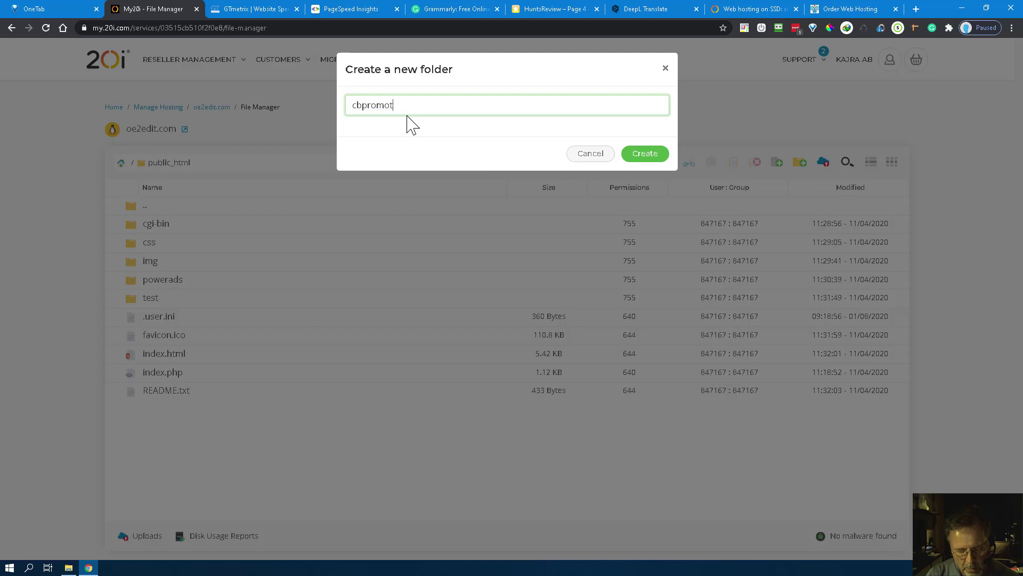
pyautogui.write('est1')
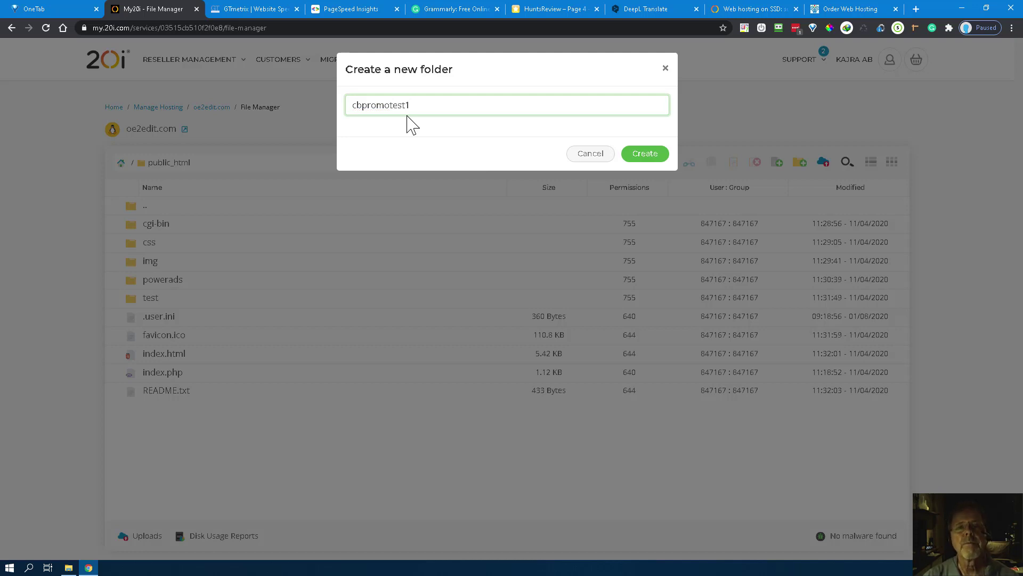
pyautogui.moveTo(421, 105); pyautogui.dragTo(354, 105)
pyautogui.hotkey('ctrl', 'c')
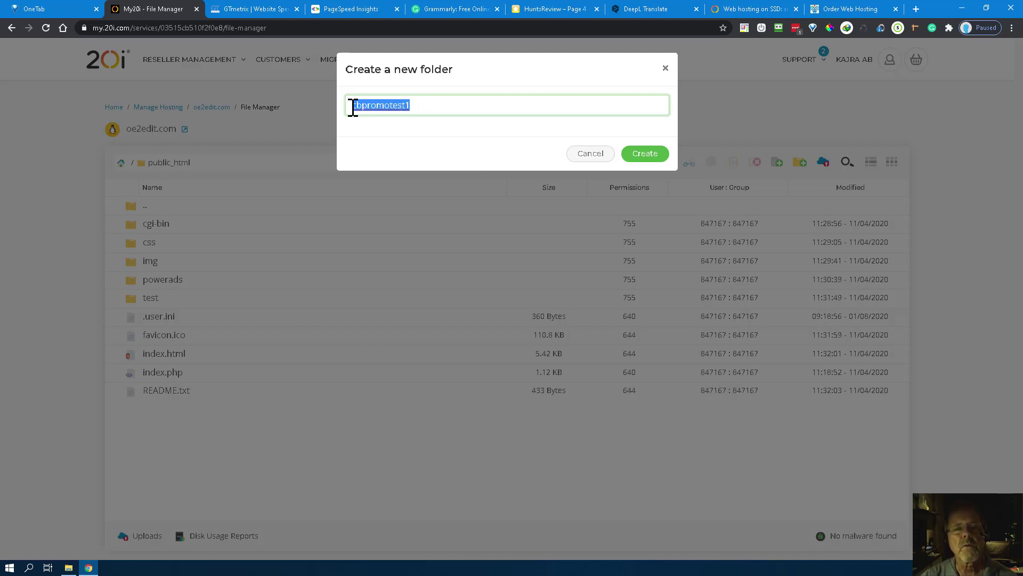
pyautogui.click(463, 111)
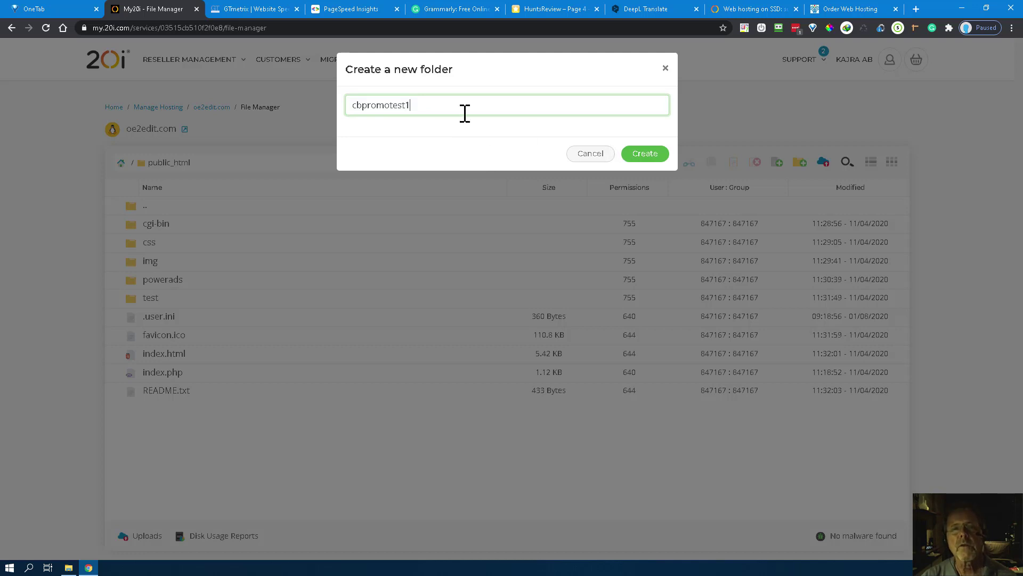
pyautogui.click(652, 158)
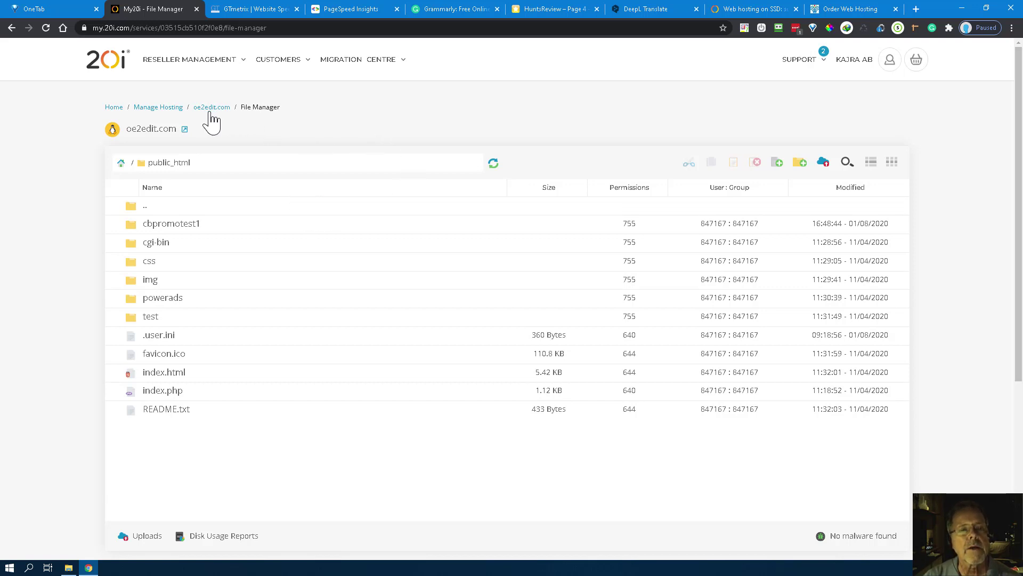
pyautogui.click(212, 108)
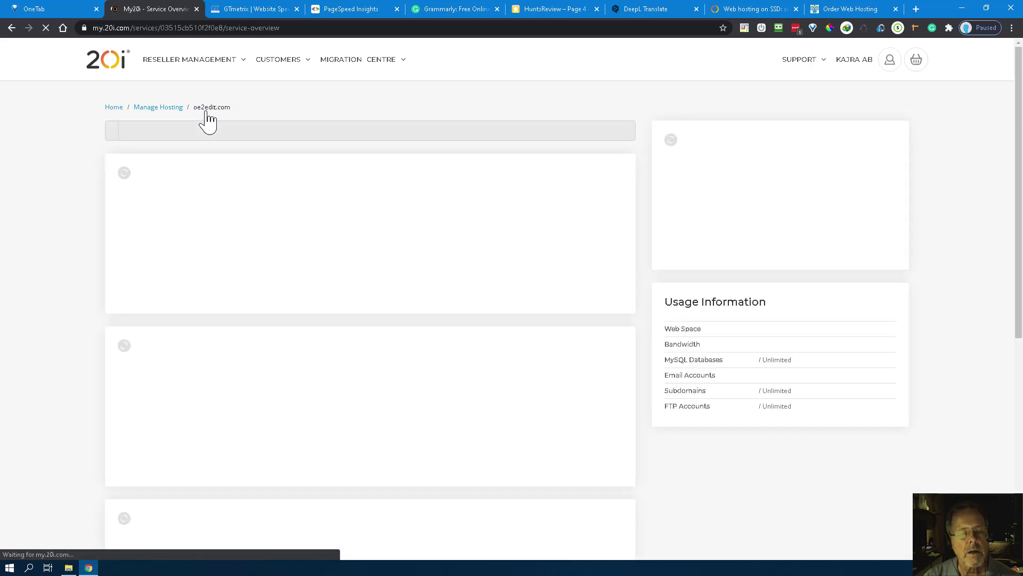
# Step: Scroll down to Domain Names on the oe2edit.com overview and open Subdomains
pyautogui.scroll(-2, 358, 306)
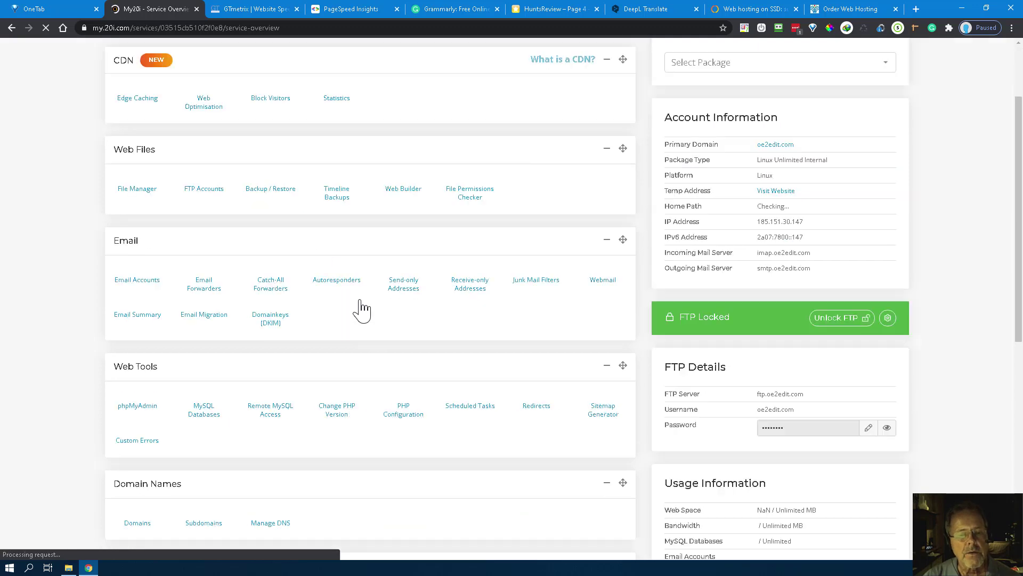
pyautogui.scroll(-2, 342, 287)
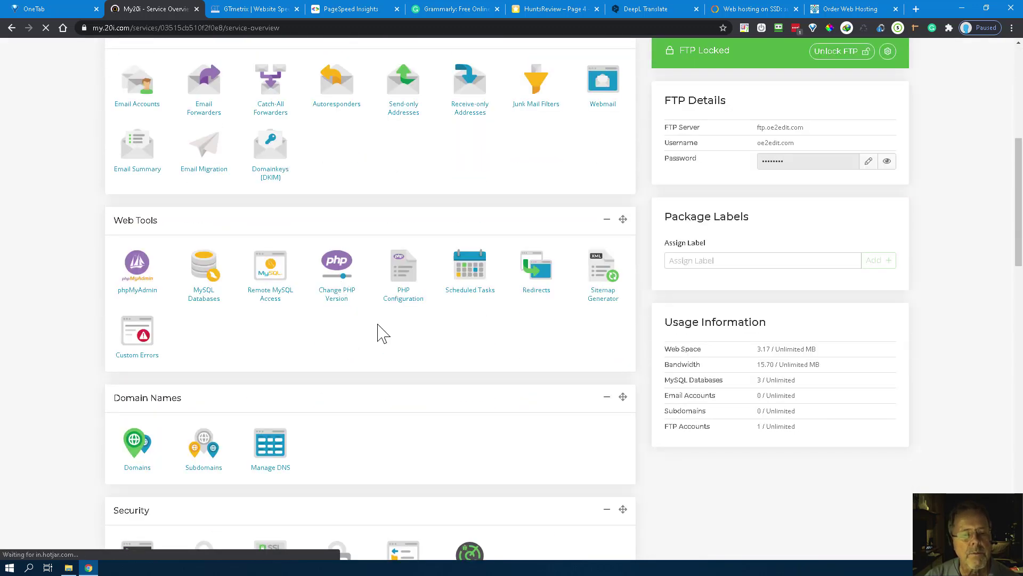
pyautogui.scroll(-1, 320, 374)
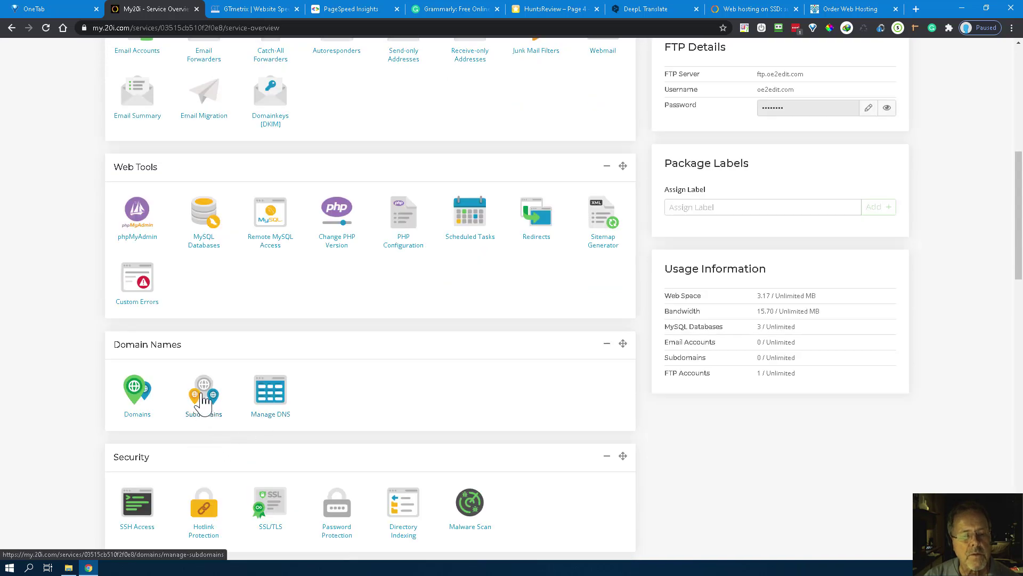
pyautogui.click(203, 401)
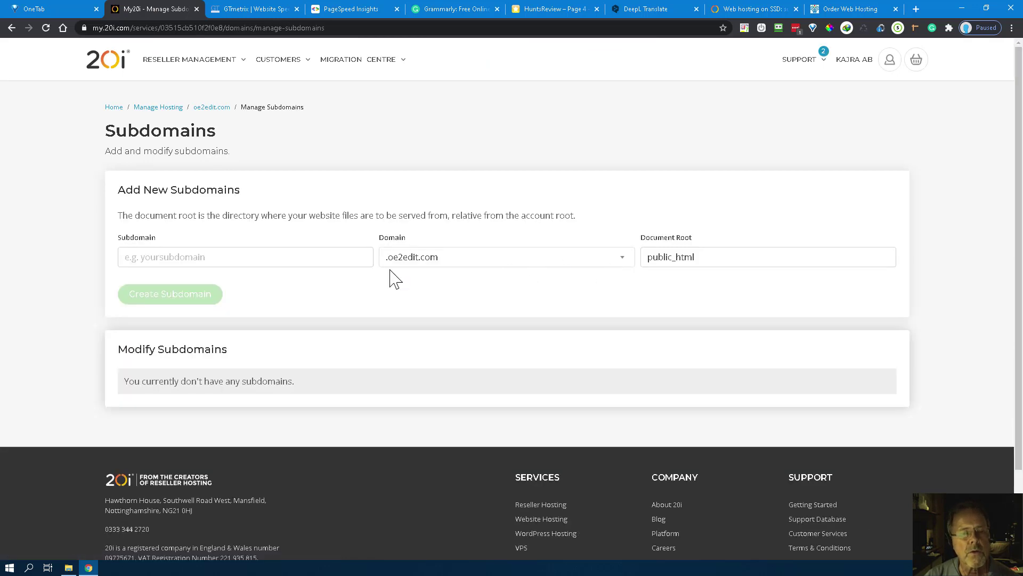
# Step: Add subdomain cbpromotest1 with document root public_html/cbpromotest1
pyautogui.click(153, 261)
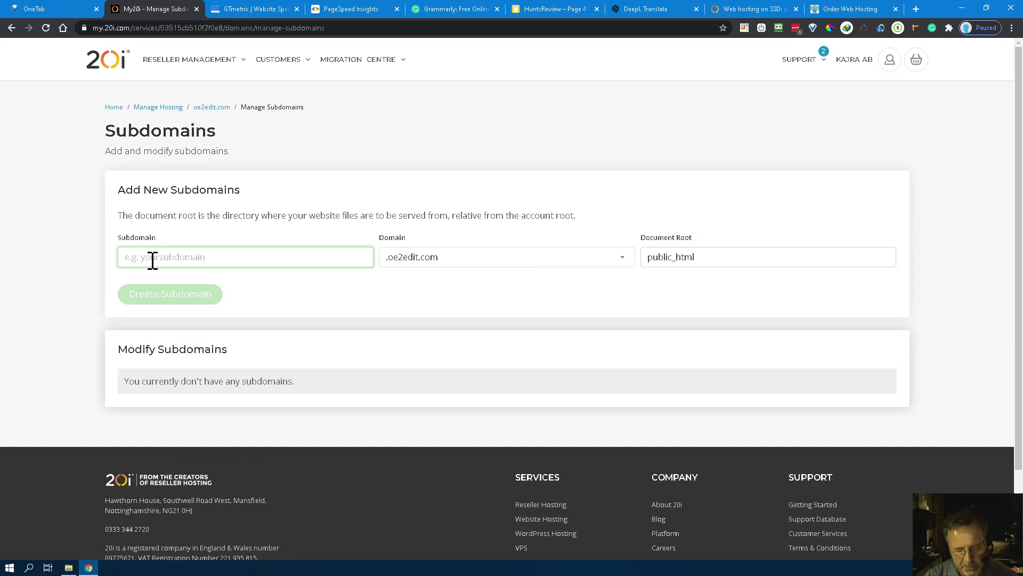
pyautogui.hotkey('ctrl', 'v')
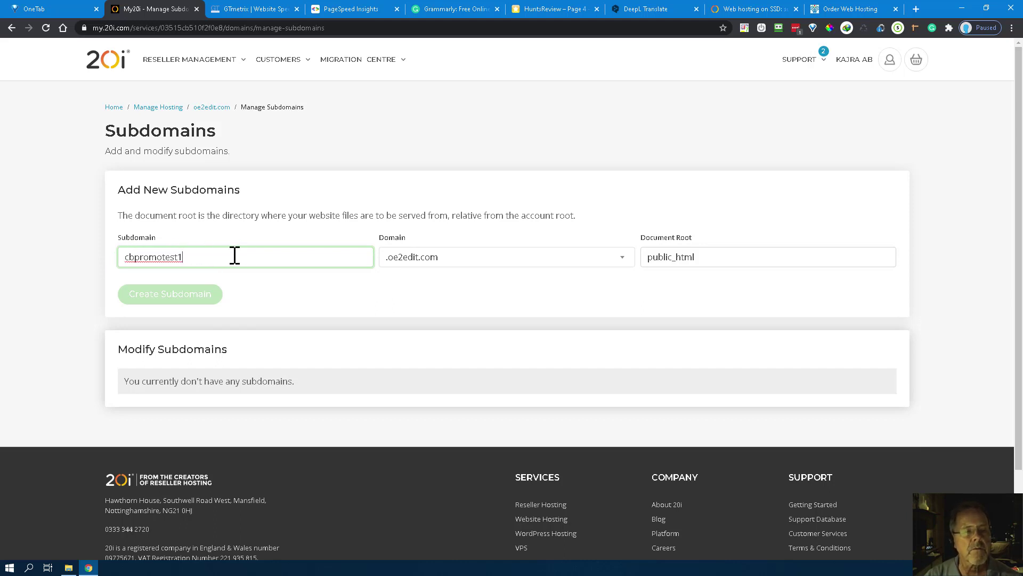
pyautogui.click(718, 258)
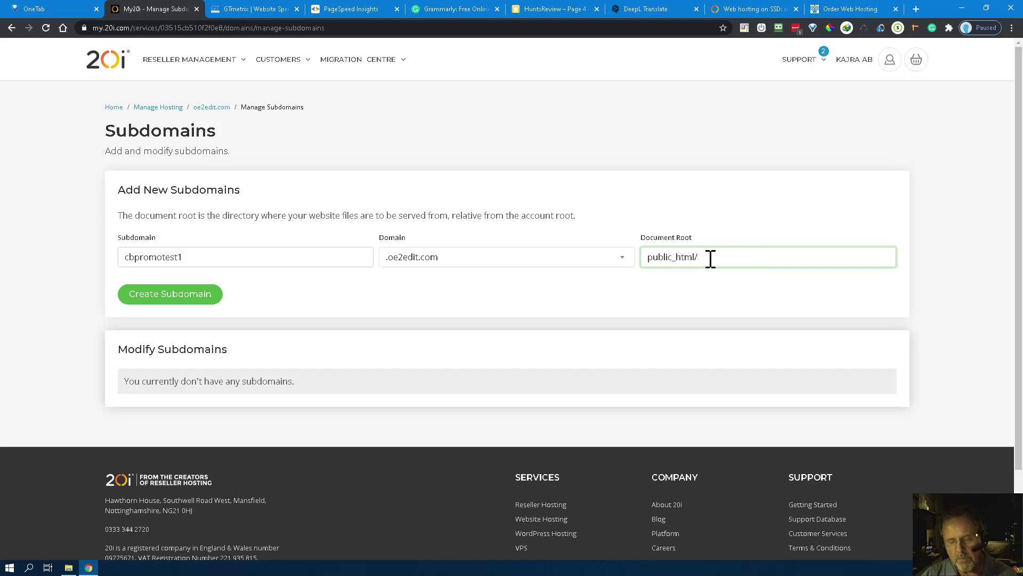
pyautogui.hotkey('ctrl', 'v')
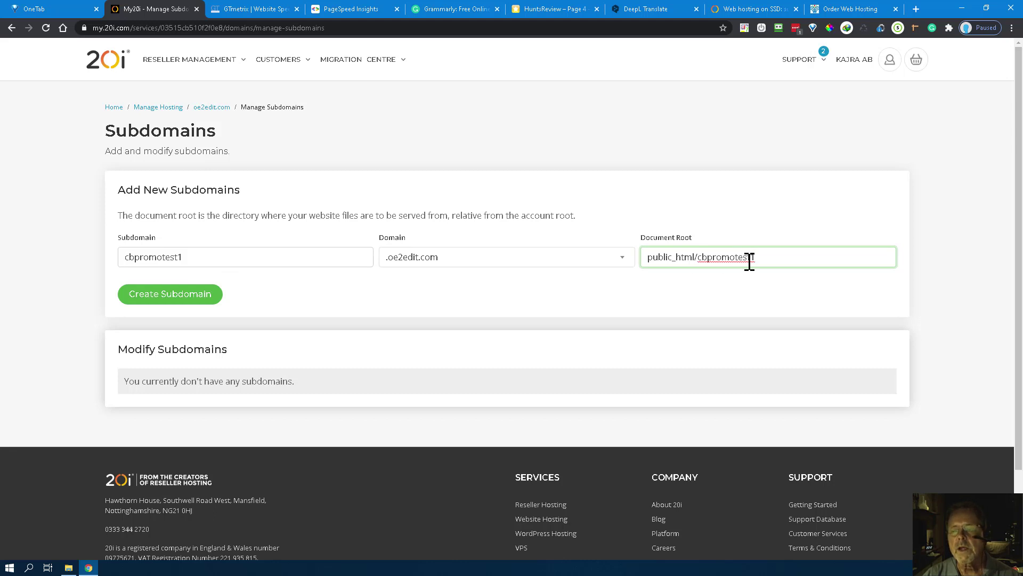
pyautogui.click(180, 301)
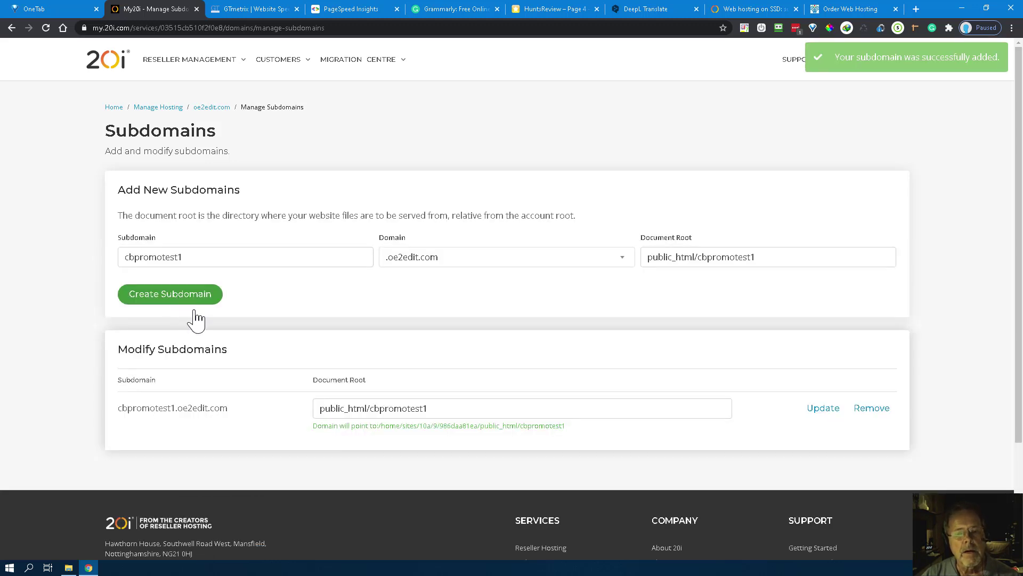
# Step: Return to the oe2edit.com overview and launch the WordPress one-click installer
pyautogui.click(905, 85)
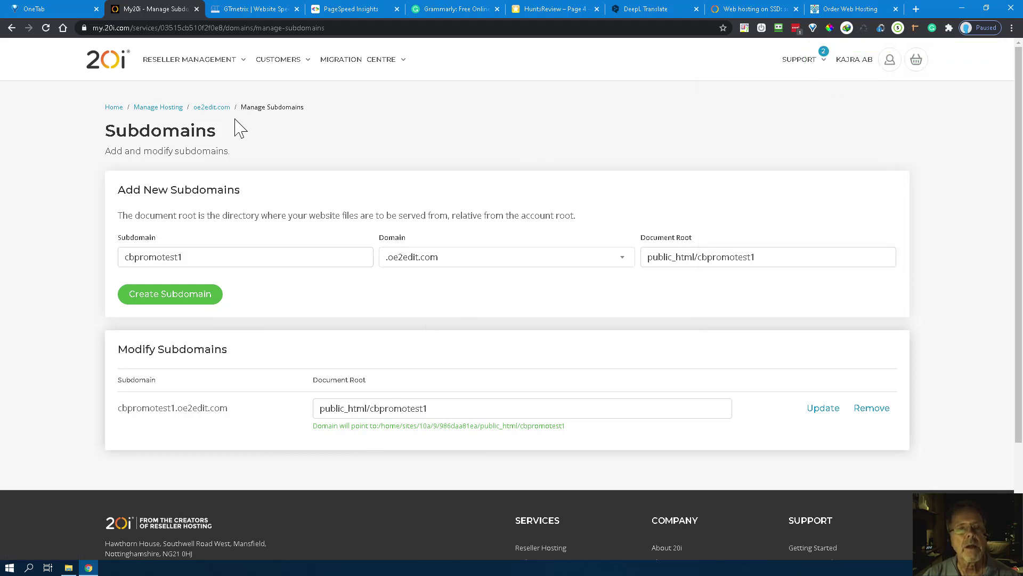
pyautogui.click(209, 110)
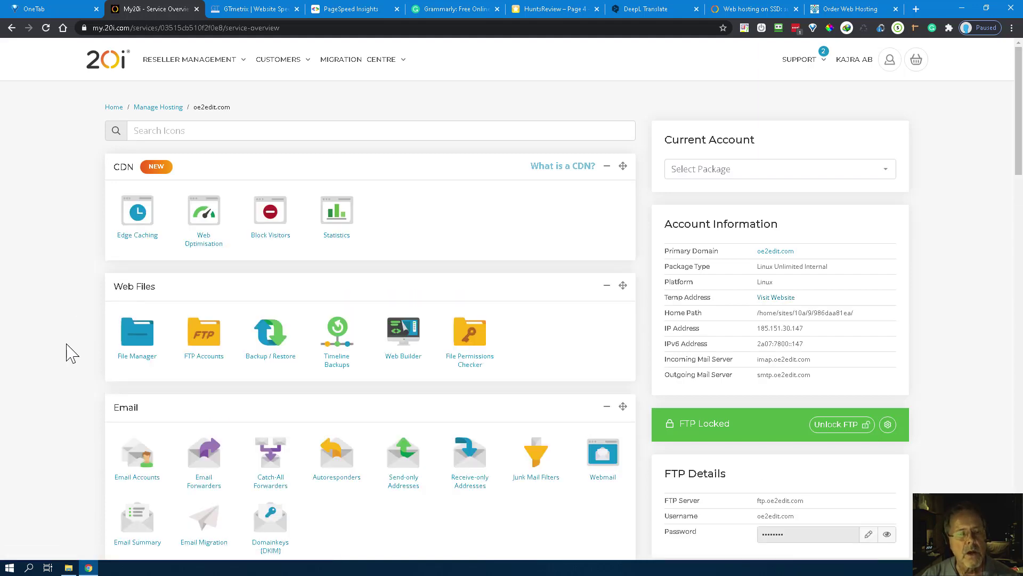
pyautogui.scroll(-8, 373, 355)
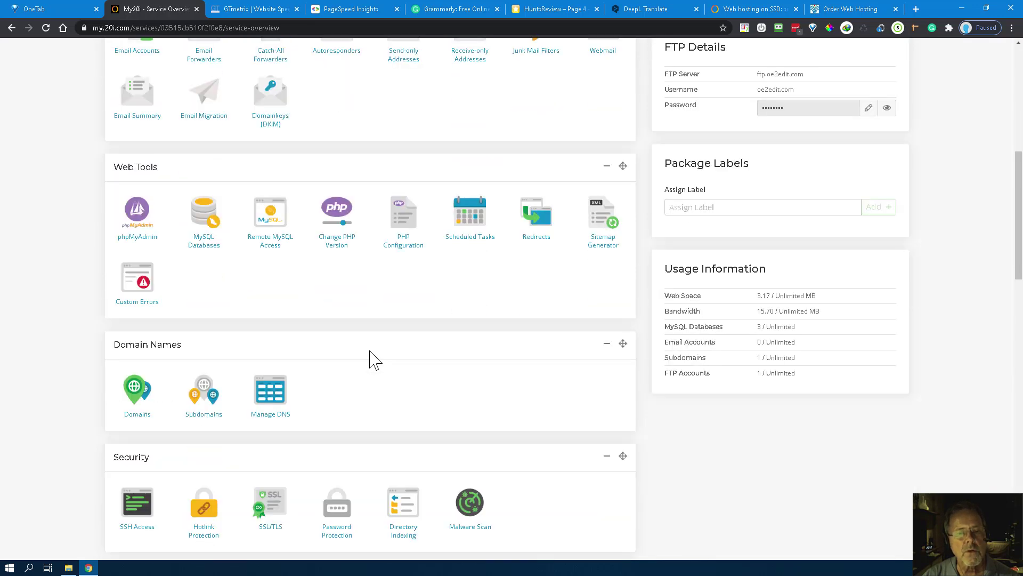
pyautogui.scroll(-6, 373, 358)
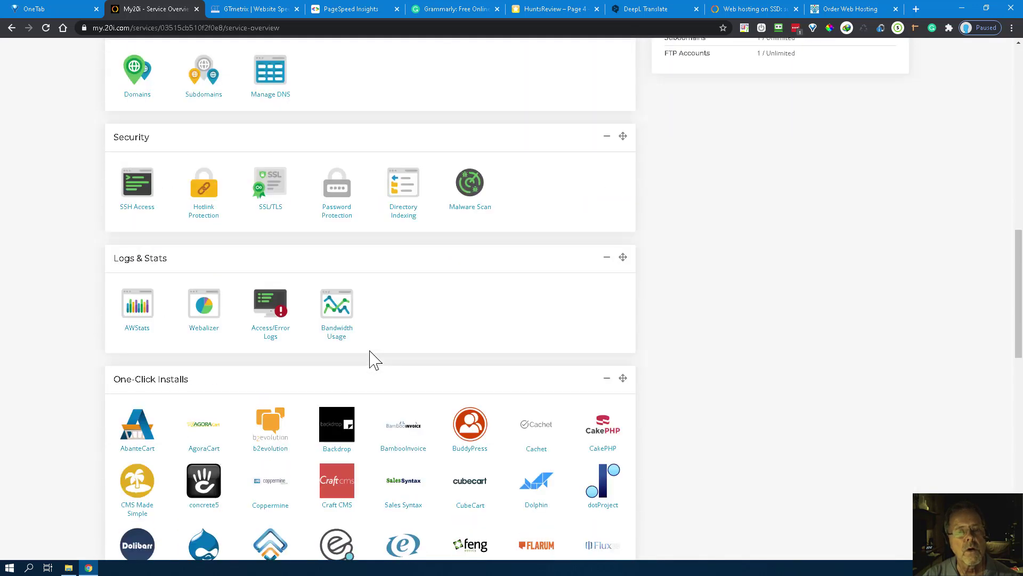
pyautogui.scroll(-3, 373, 358)
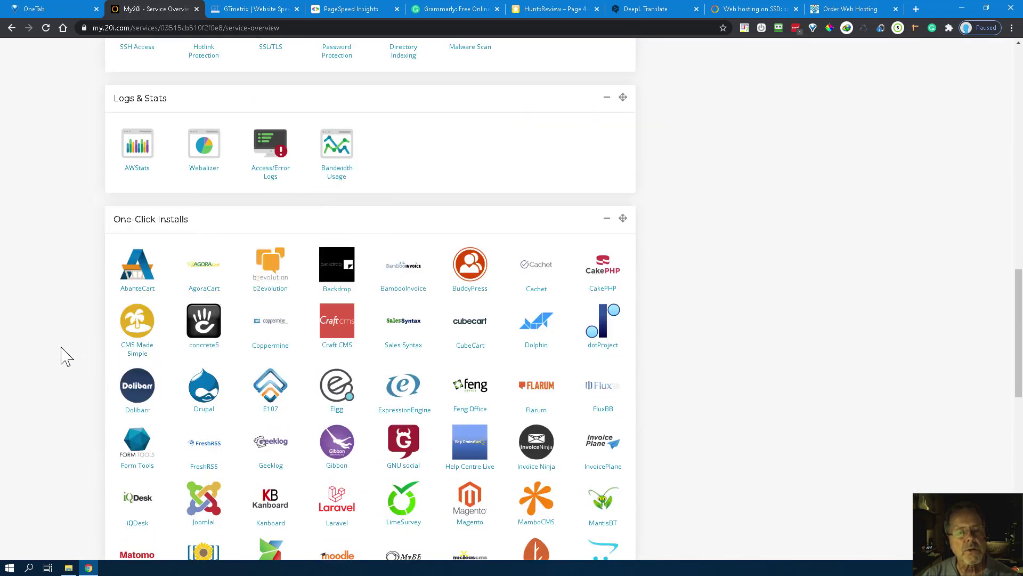
pyautogui.scroll(-1, 75, 357)
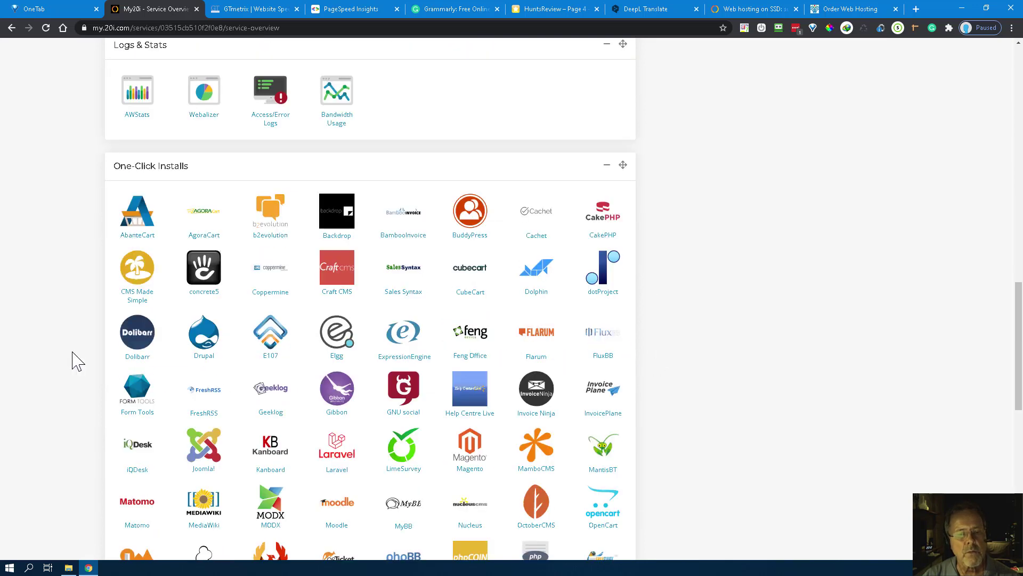
pyautogui.scroll(-3, 79, 362)
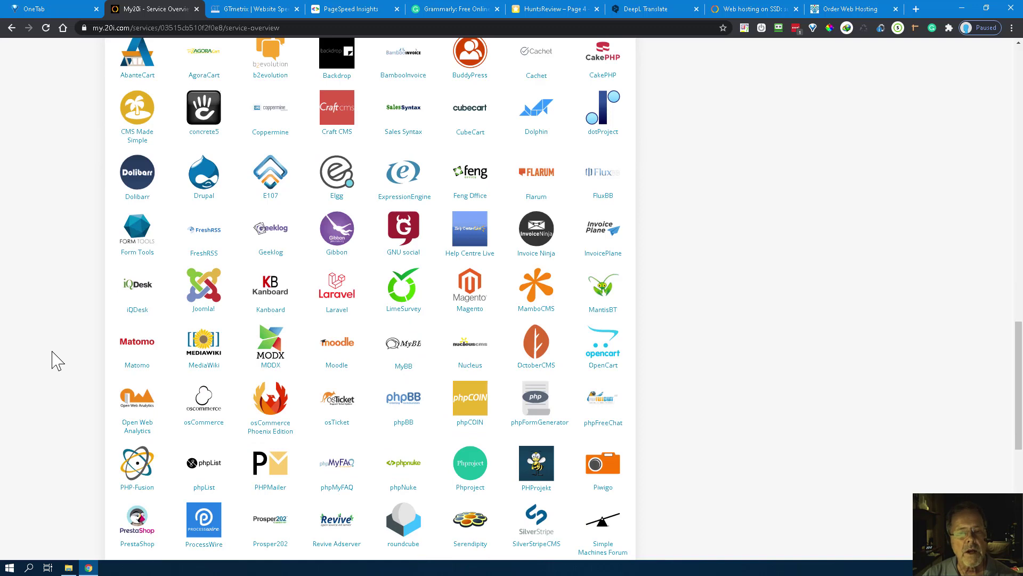
pyautogui.scroll(-4, 53, 360)
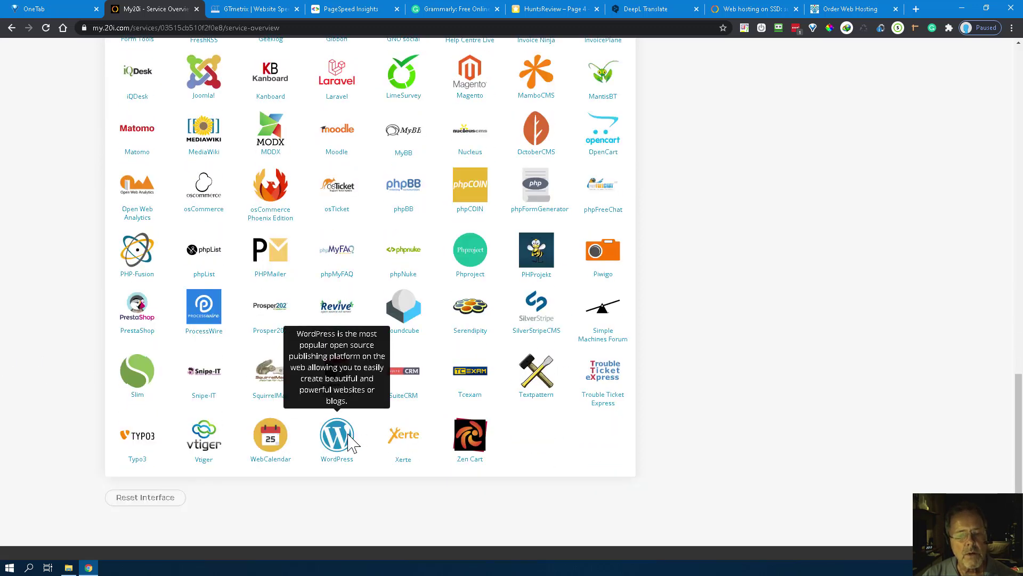
pyautogui.click(337, 445)
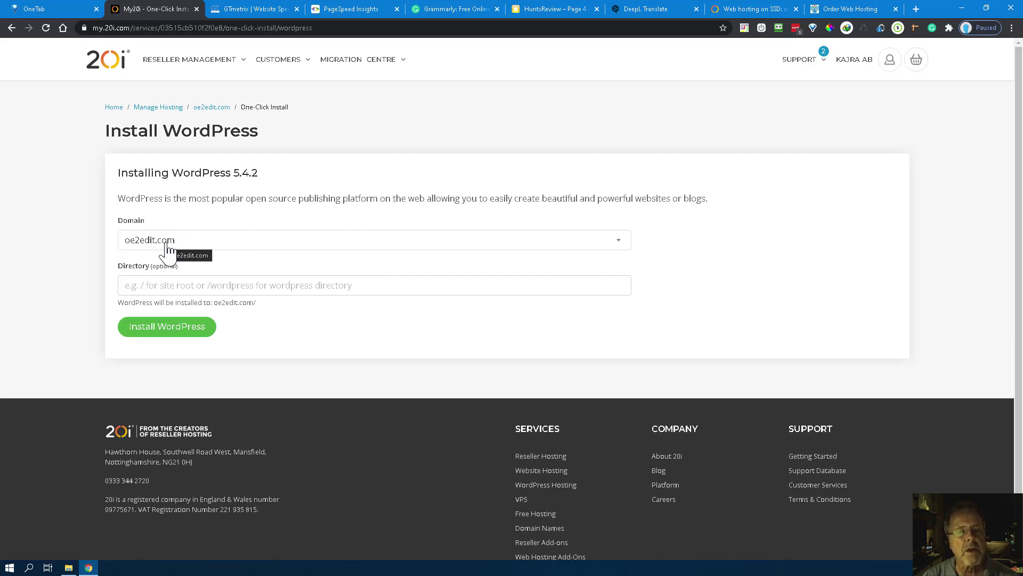
# Step: Install WordPress 5.4.2 on cbpromotest1.oe2edit.com, leaving Directory empty
pyautogui.click(608, 245)
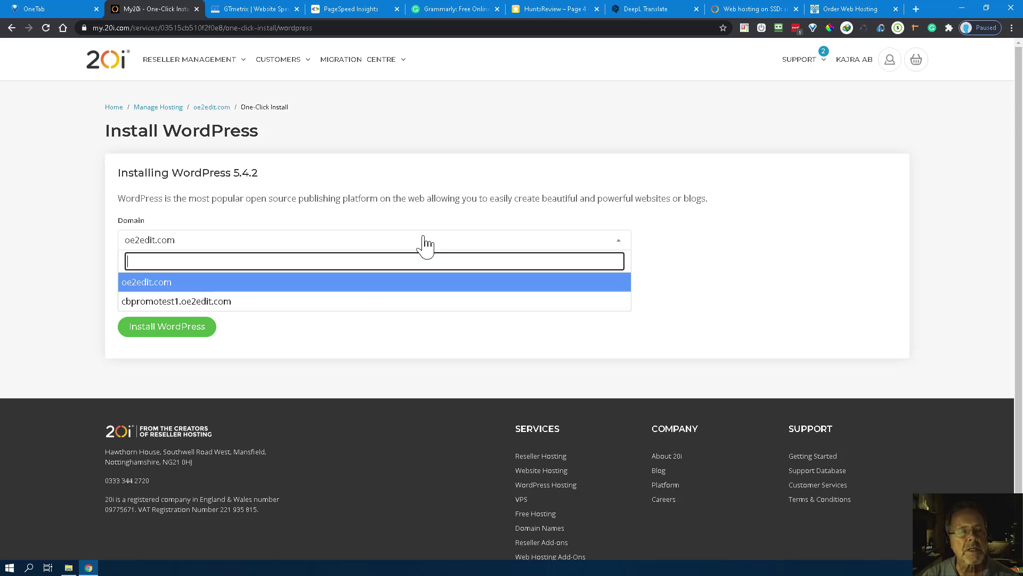
pyautogui.click(160, 303)
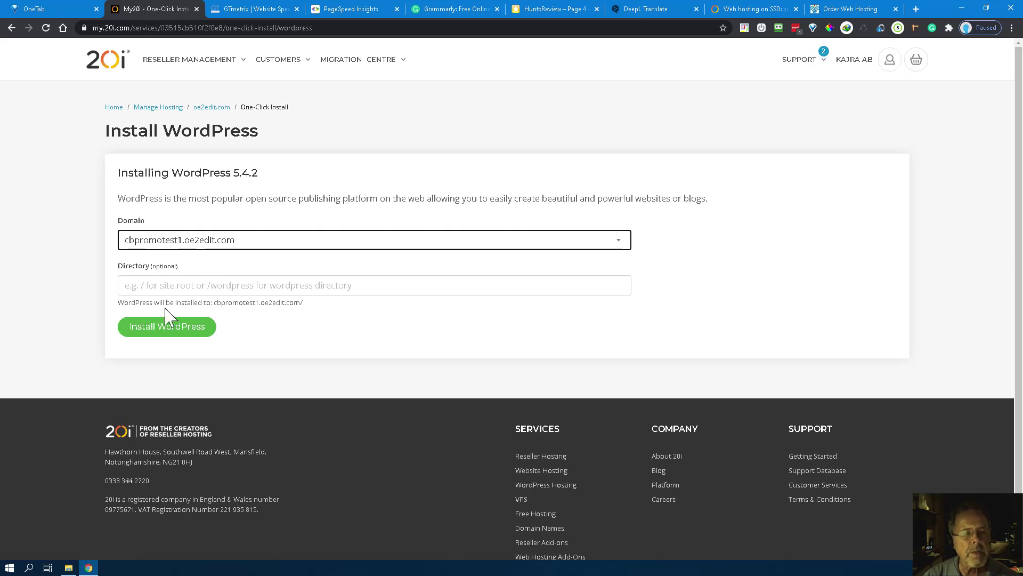
pyautogui.click(155, 328)
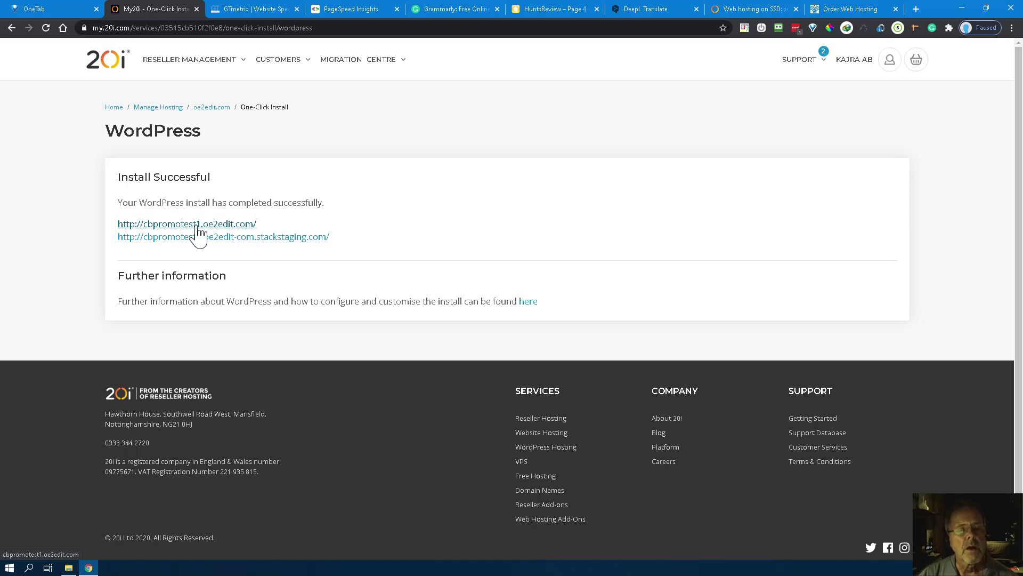
pyautogui.click(197, 225)
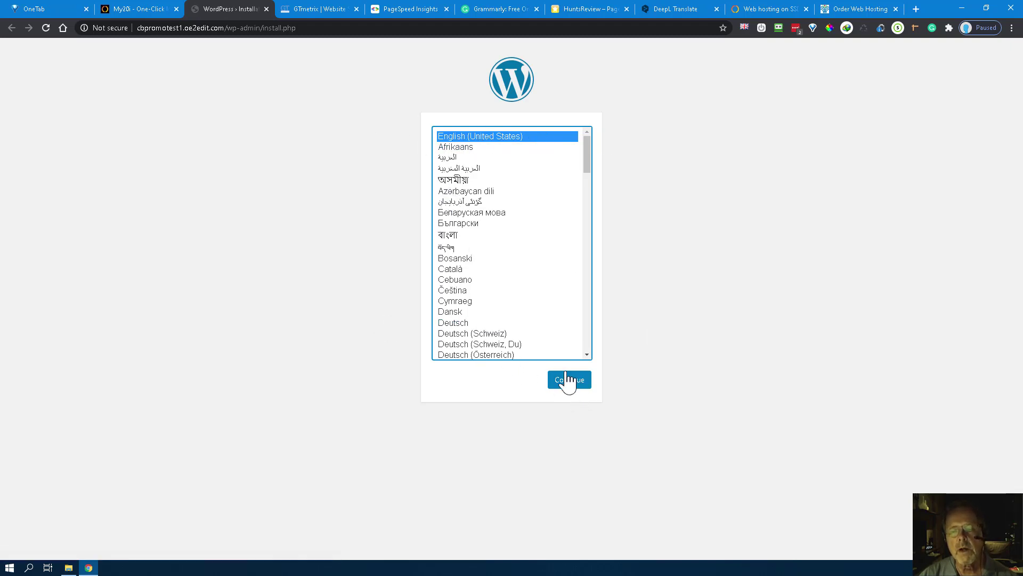
# Step: Keep English (United States) and enter the site title 'CB Promo Test Site 1'
pyautogui.click(570, 382)
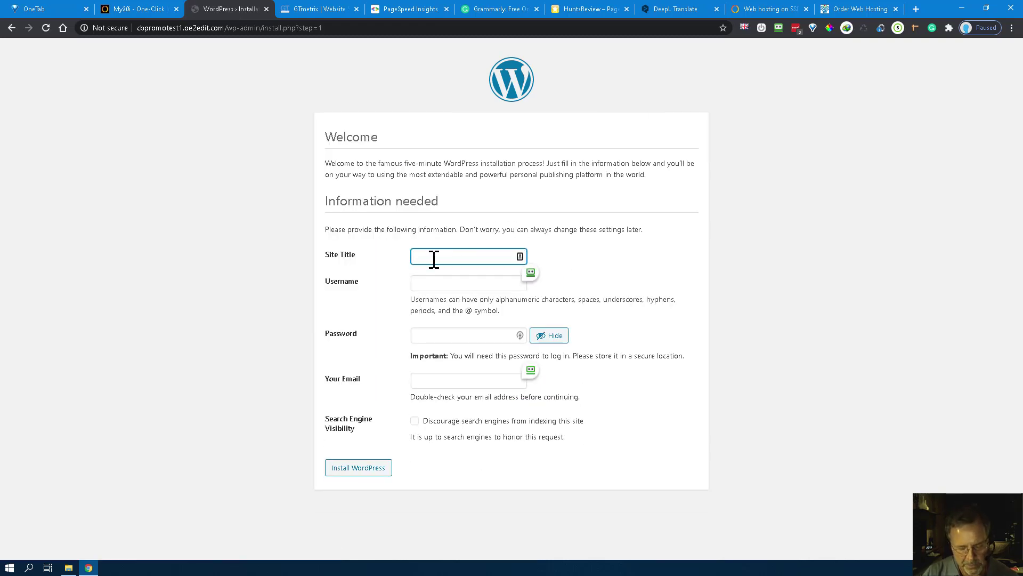
pyautogui.write('CB Pro')
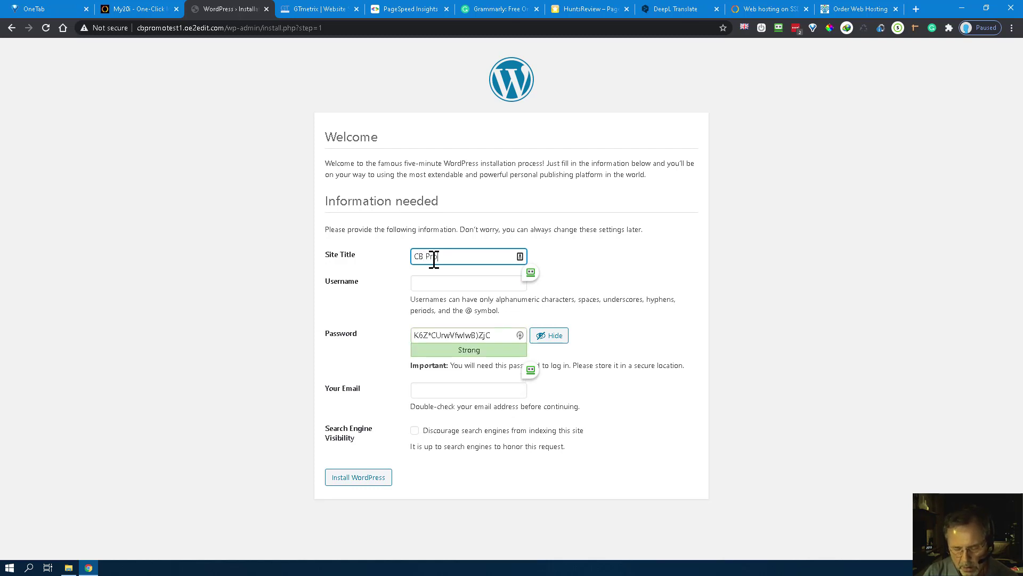
pyautogui.write('mo Test Site')
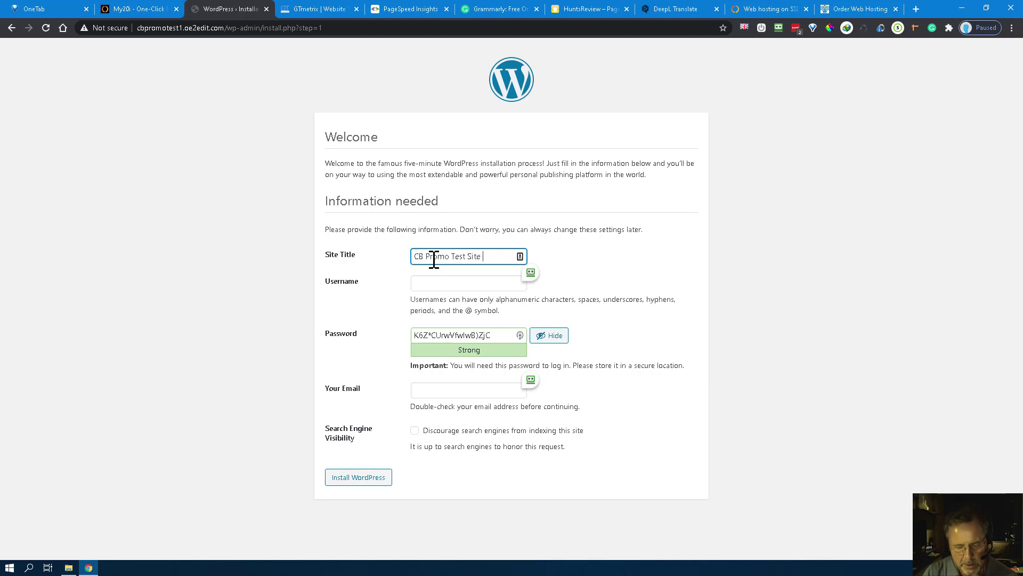
pyautogui.write(' 1')
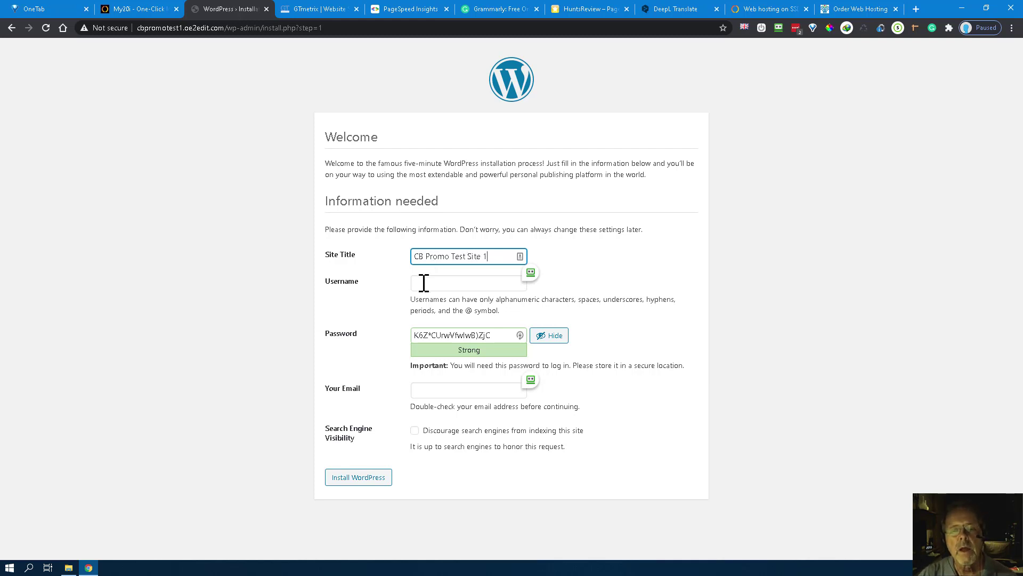
pyautogui.click(423, 283)
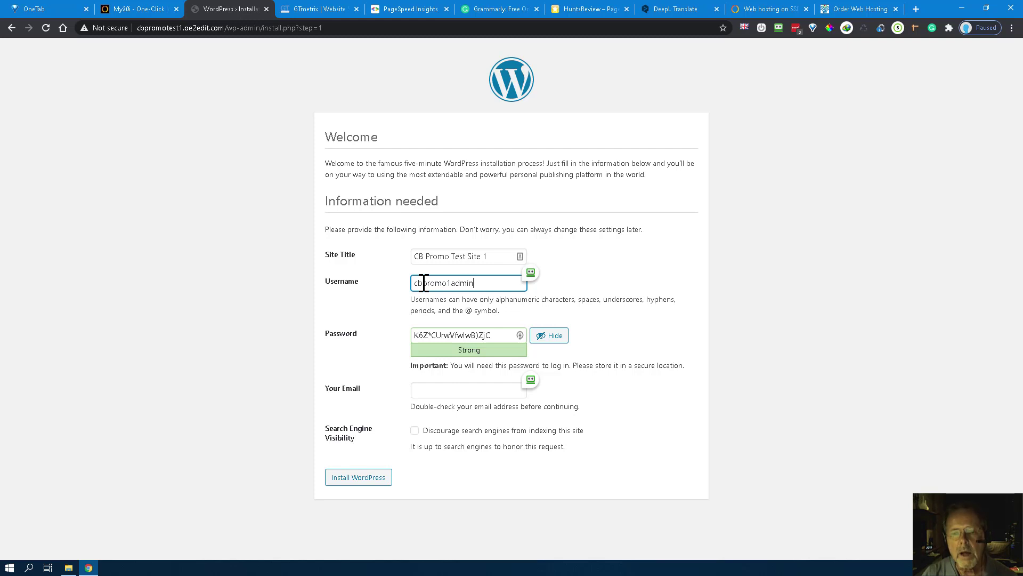
# Step: Copy the generated password and admin username, enter the admin e-mail, and install WordPress
pyautogui.moveTo(500, 335); pyautogui.dragTo(405, 342)
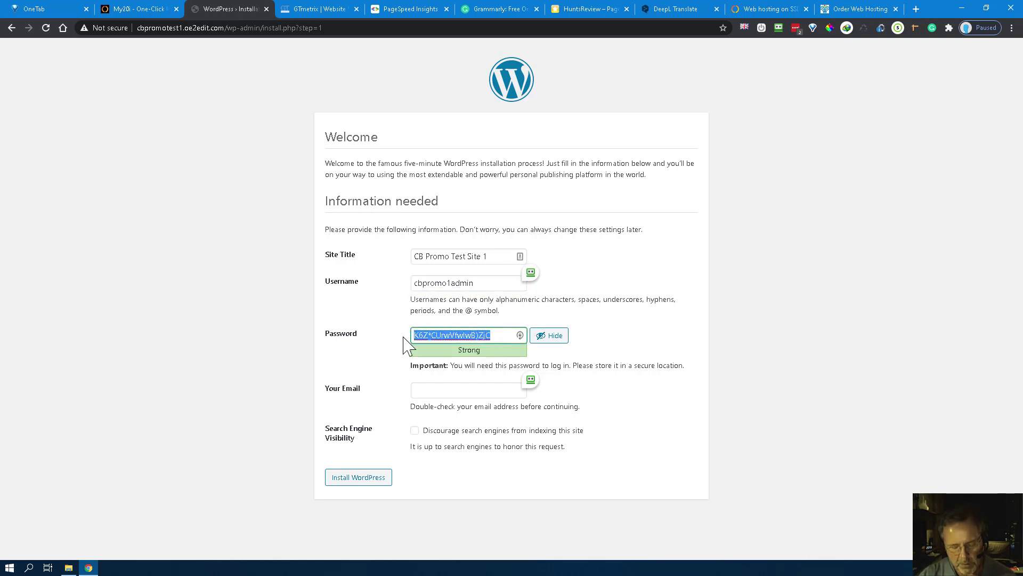
pyautogui.rightClick(403, 338)
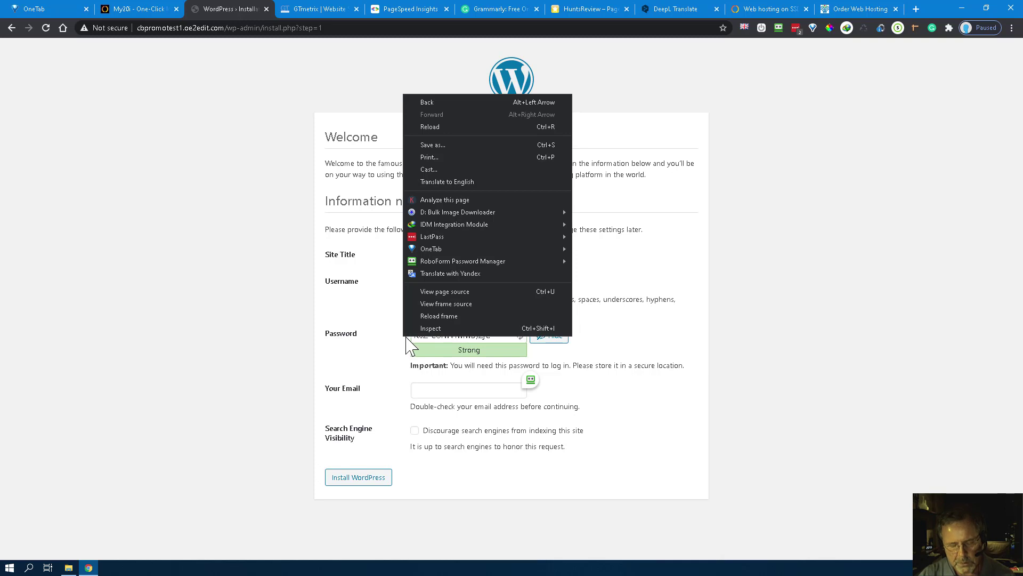
pyautogui.click(171, 255)
pyautogui.moveTo(498, 336); pyautogui.dragTo(414, 339)
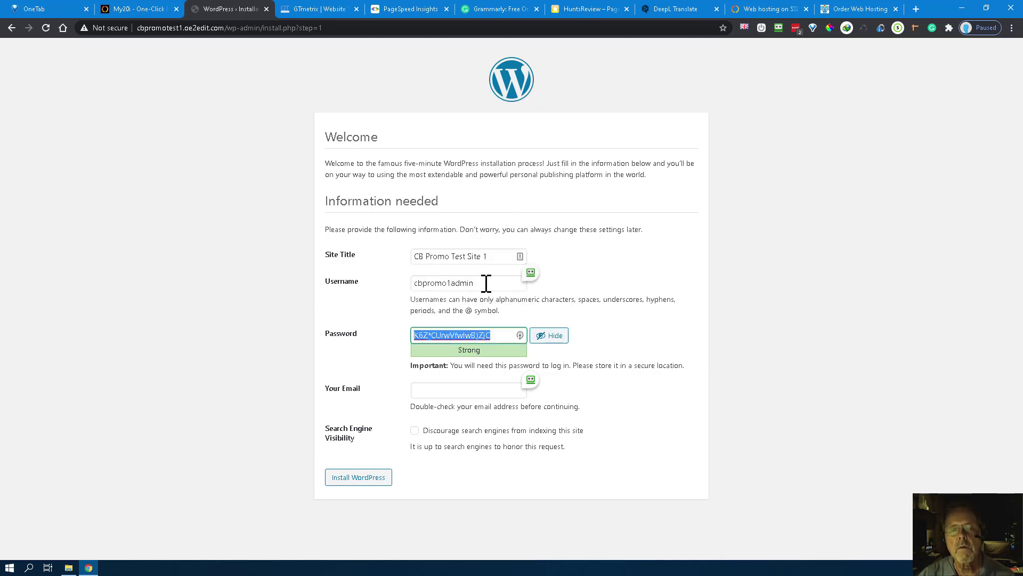
pyautogui.moveTo(486, 283); pyautogui.dragTo(404, 290)
pyautogui.hotkey('ctrl', 'c')
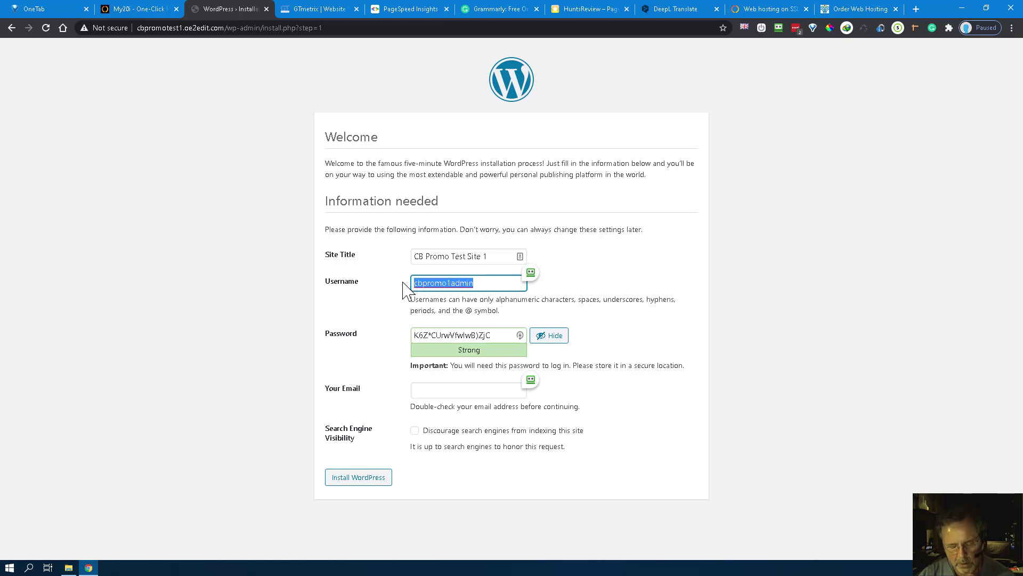
pyautogui.click(433, 393)
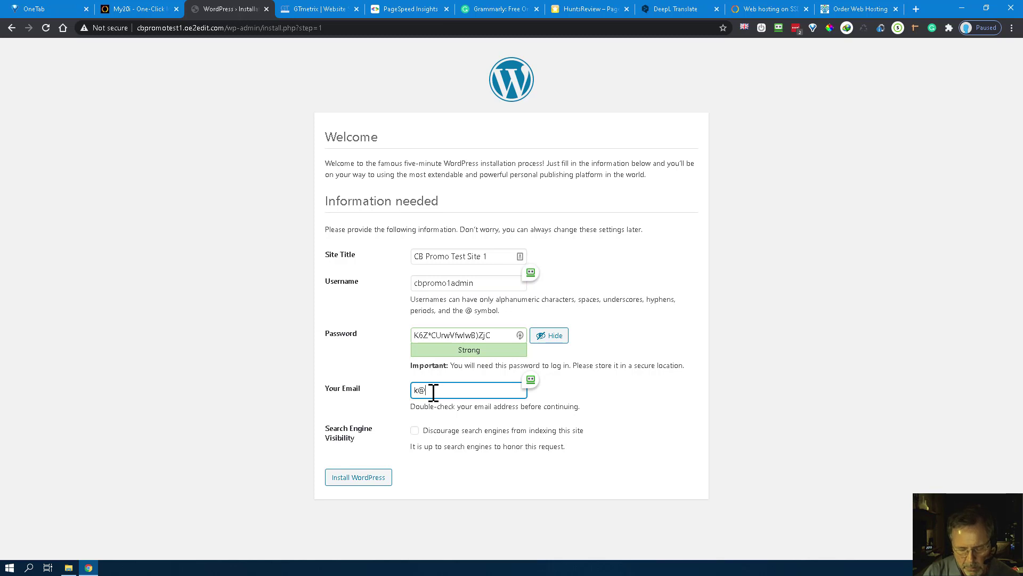
pyautogui.write('k@')
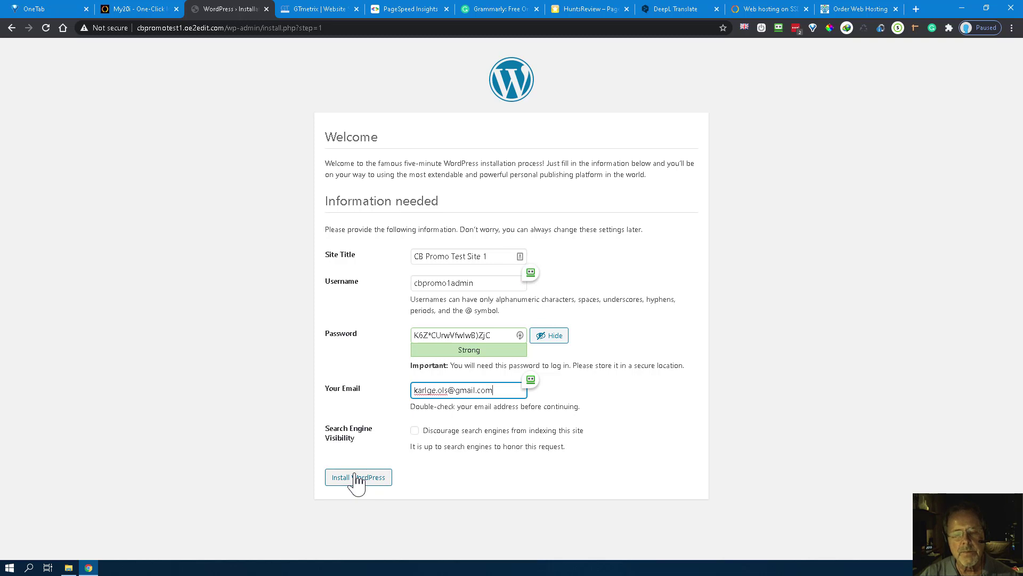
pyautogui.click(356, 477)
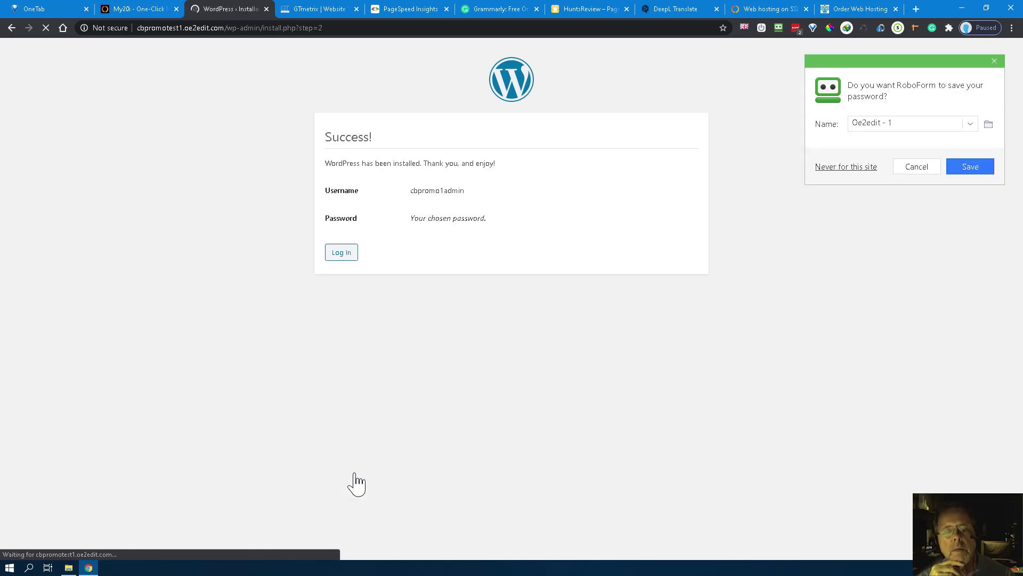
# Step: Dismiss the RoboForm prompt and log in at wp-login.php with the admin username and password
pyautogui.click(917, 166)
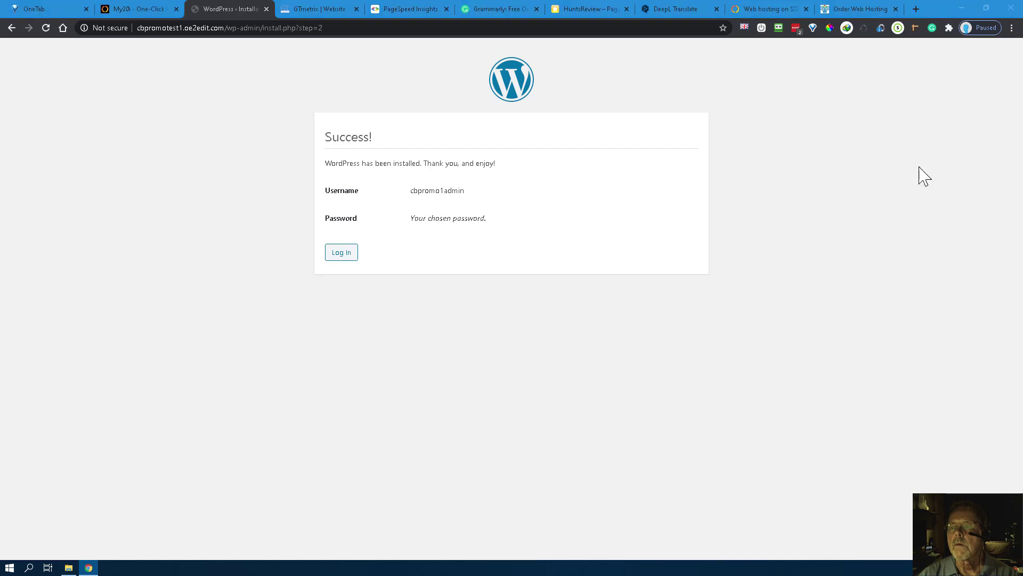
pyautogui.click(341, 252)
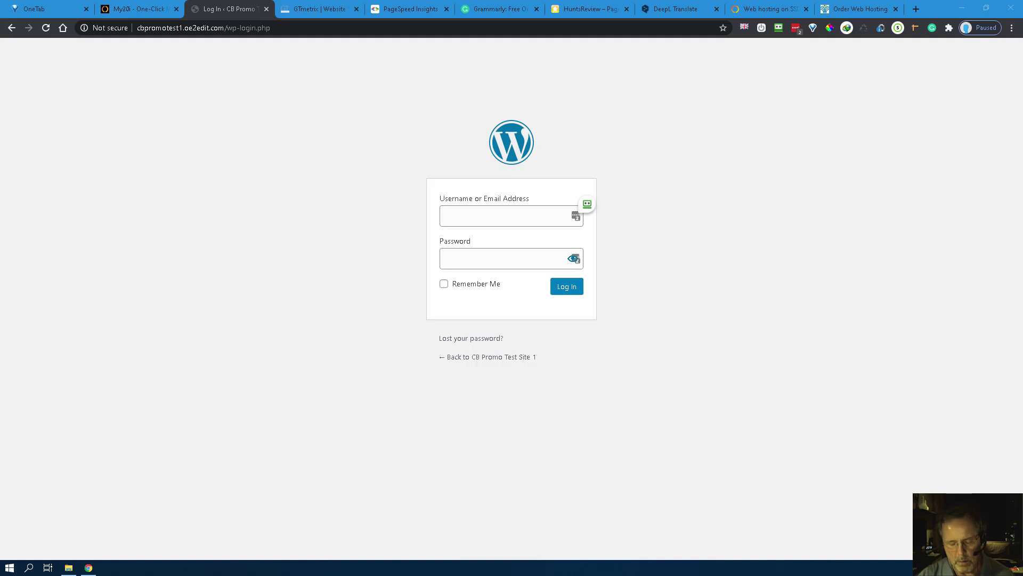
pyautogui.click(466, 214)
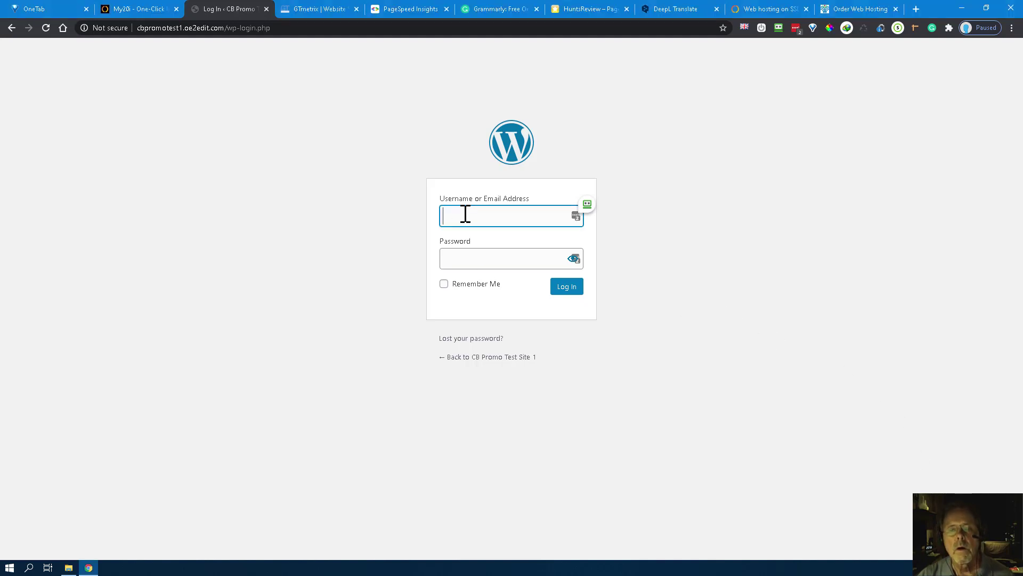
pyautogui.hotkey('ctrl', 'v')
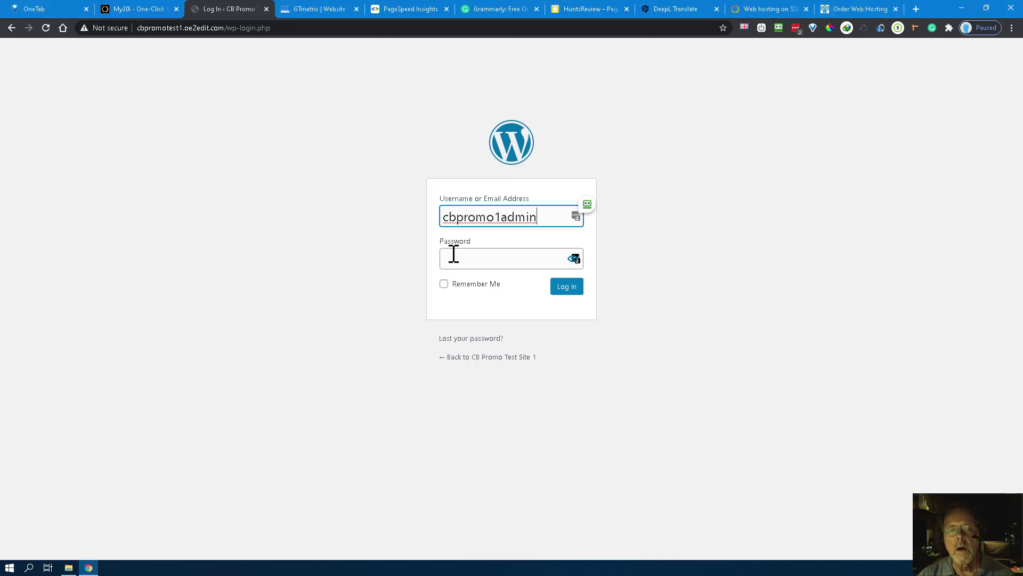
pyautogui.click(453, 257)
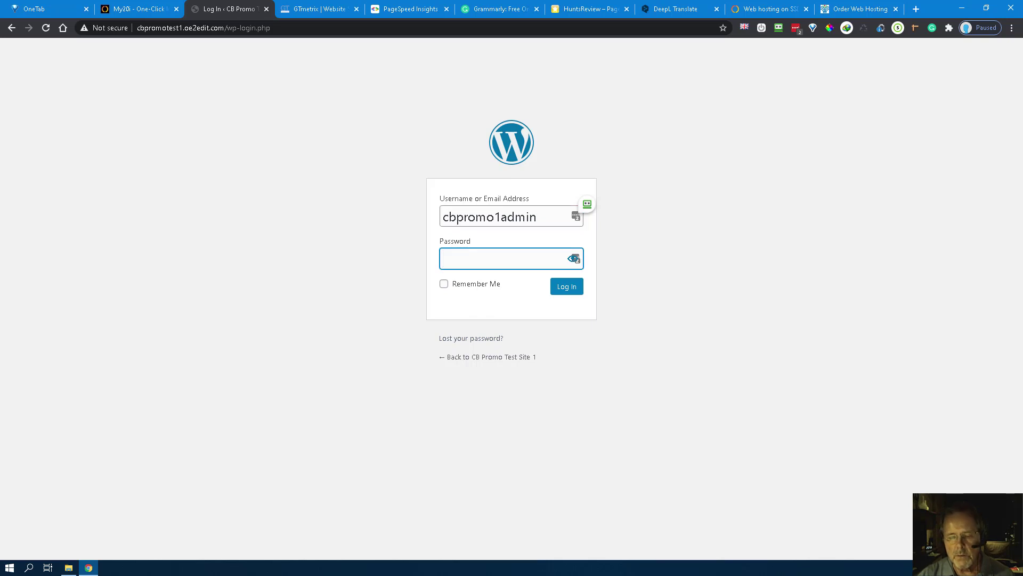
pyautogui.hotkey('alt', 'Tab')
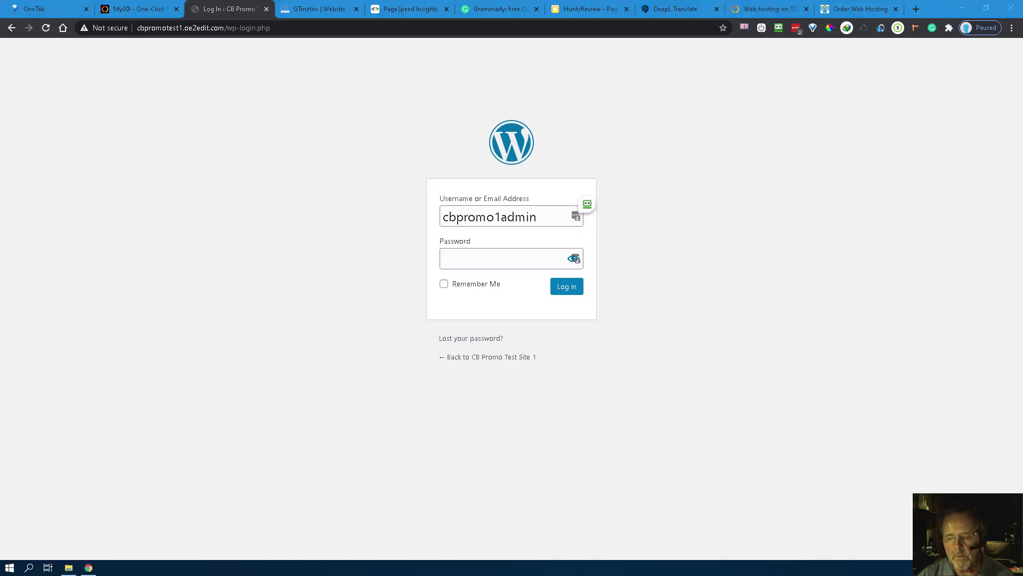
pyautogui.click(485, 261)
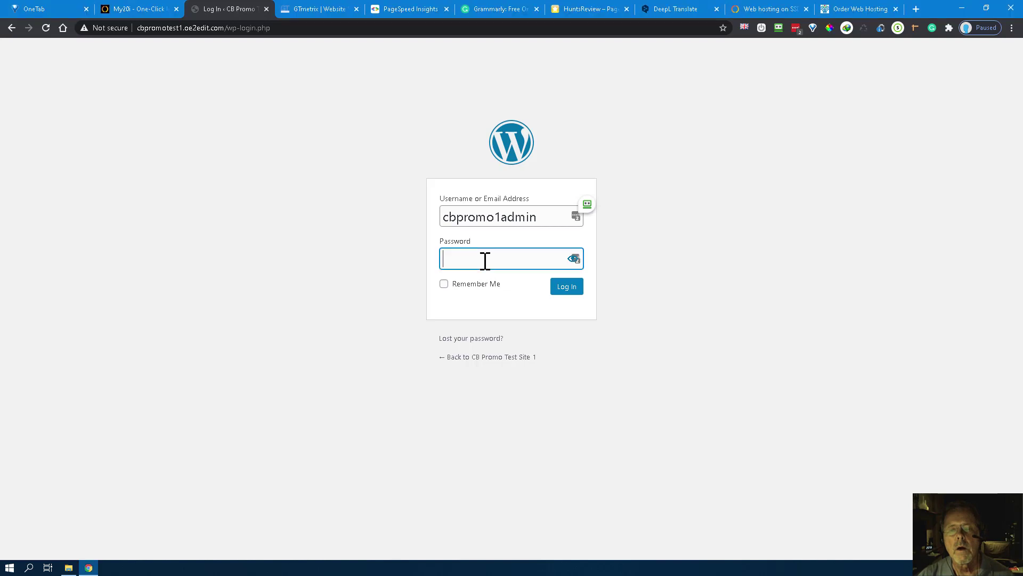
pyautogui.hotkey('ctrl', 'v')
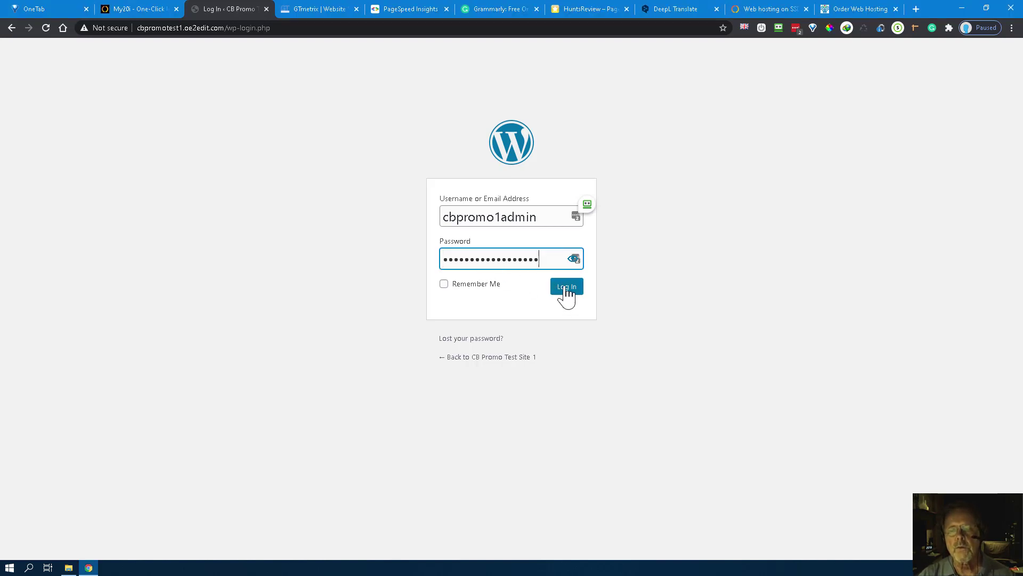
pyautogui.click(566, 291)
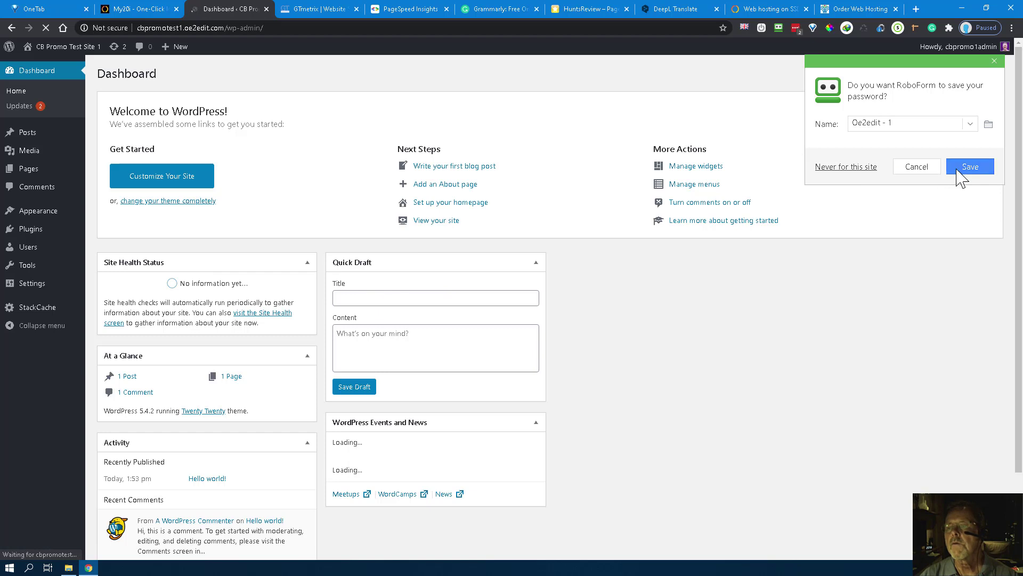
# Step: Save the admin login in RoboForm and LastPass, then open Dashboard > Updates
pyautogui.click(938, 123)
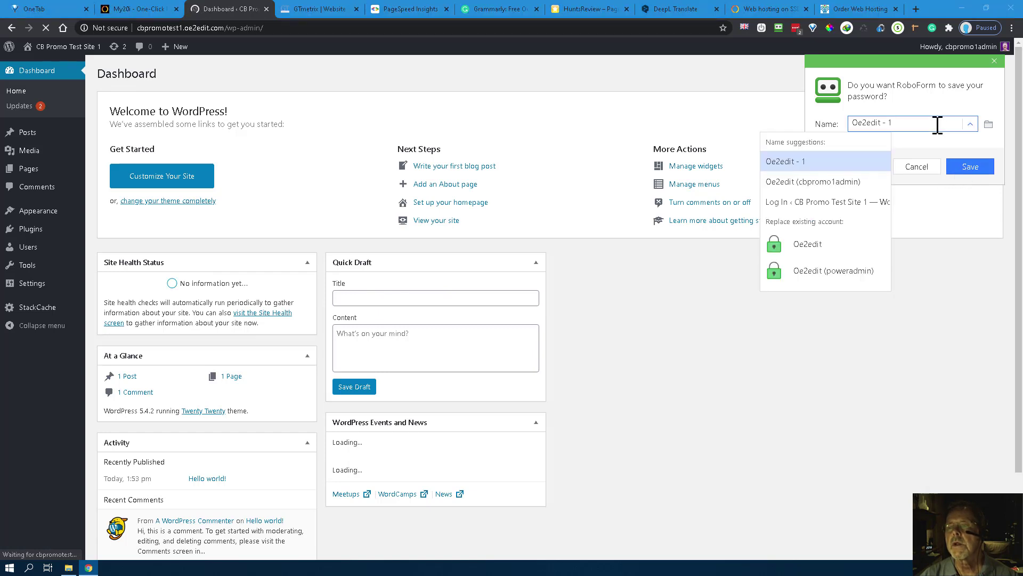
pyautogui.click(827, 184)
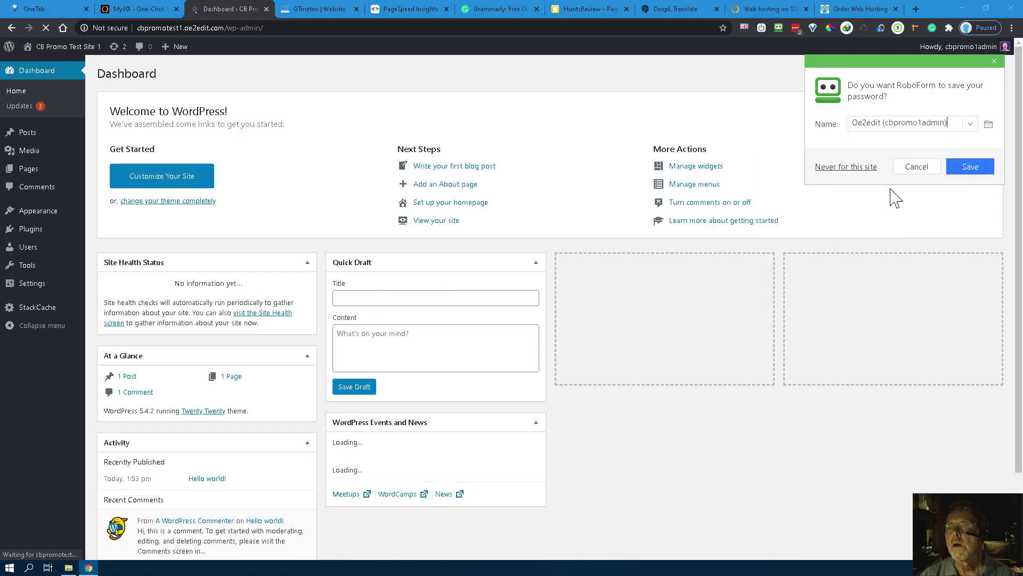
pyautogui.click(970, 168)
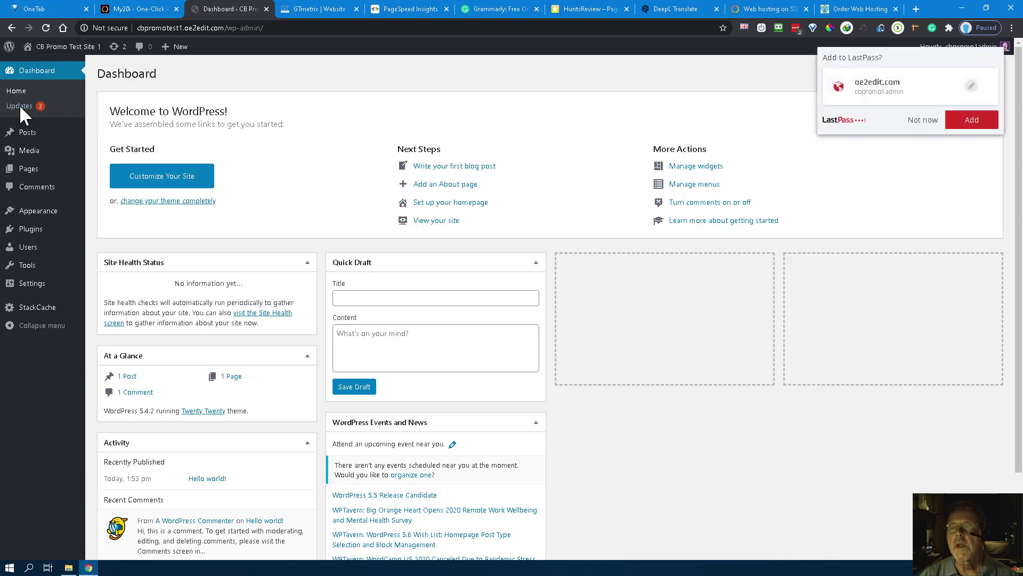
pyautogui.click(971, 122)
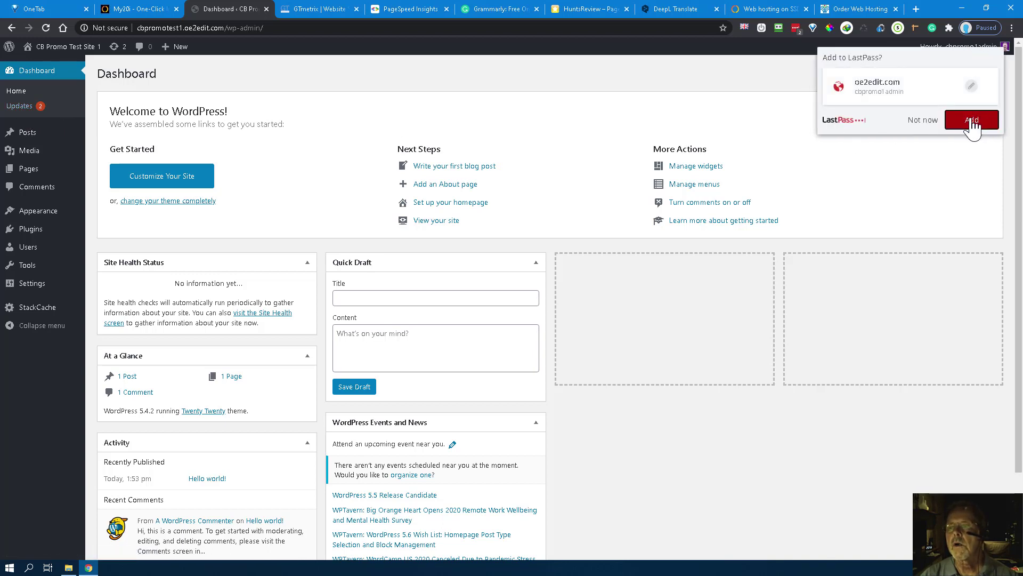
pyautogui.click(27, 106)
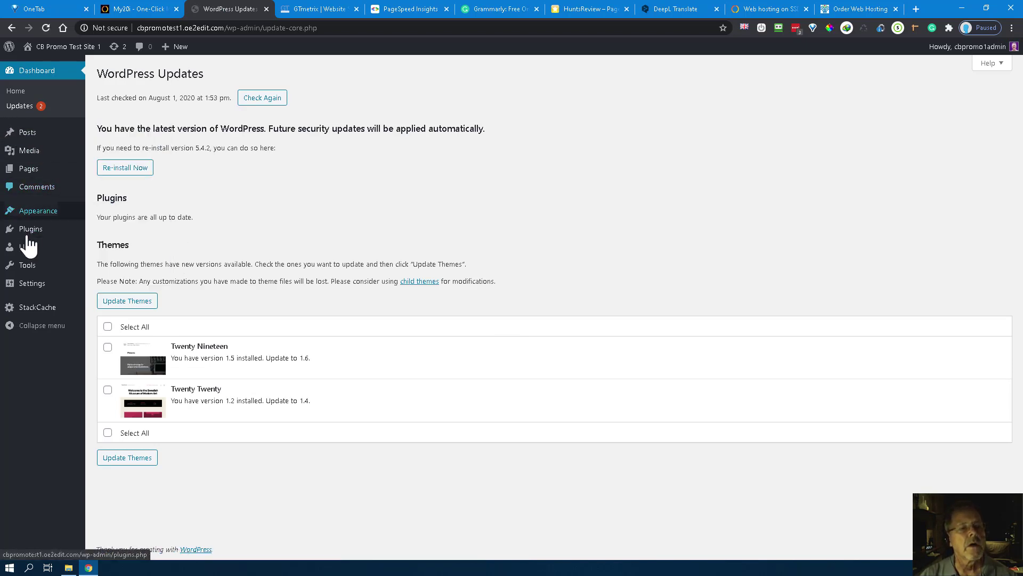
# Step: Move the default 'Hello world!' post to the trash from All Posts
pyautogui.moveTo(11, 132)
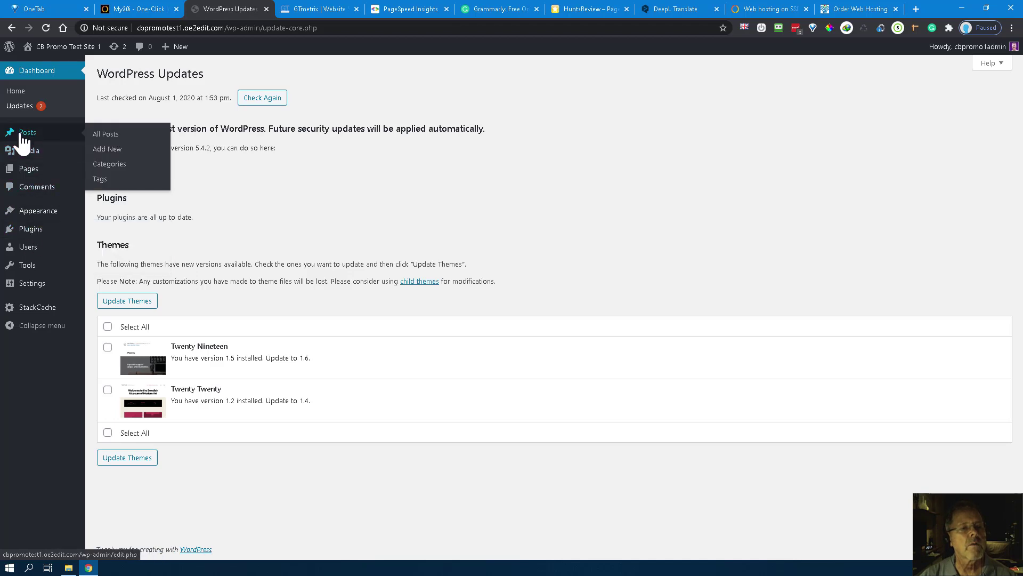
pyautogui.click(109, 137)
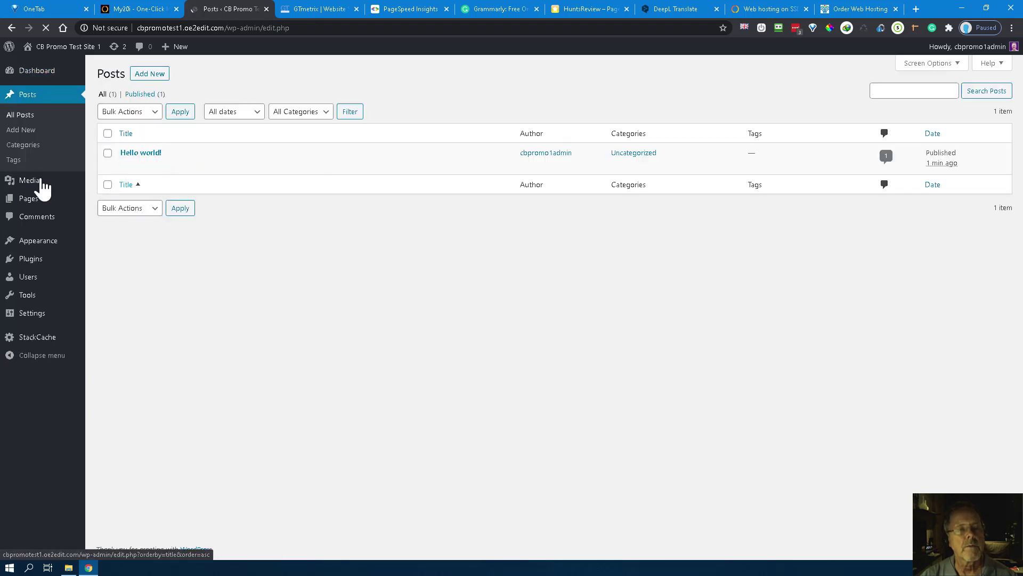
pyautogui.moveTo(230, 169)
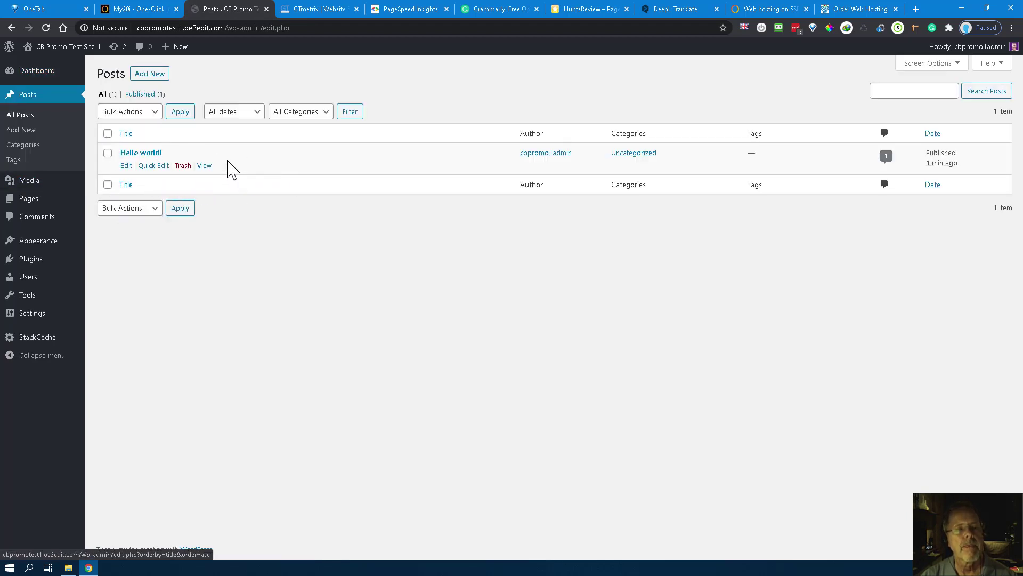
pyautogui.click(181, 166)
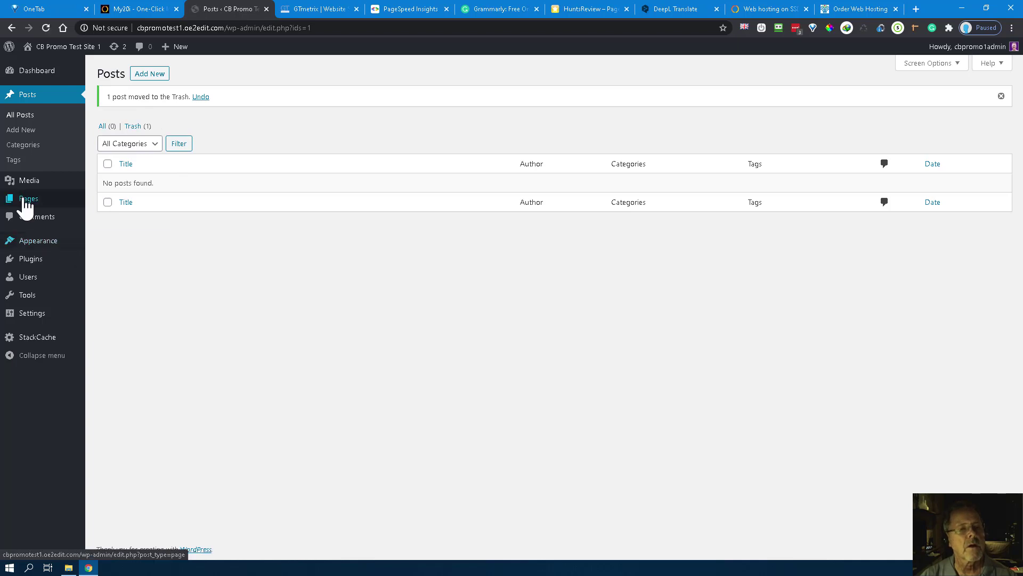
# Step: Move the default 'Sample Page' to the trash from All Pages
pyautogui.moveTo(24, 201)
pyautogui.click(108, 202)
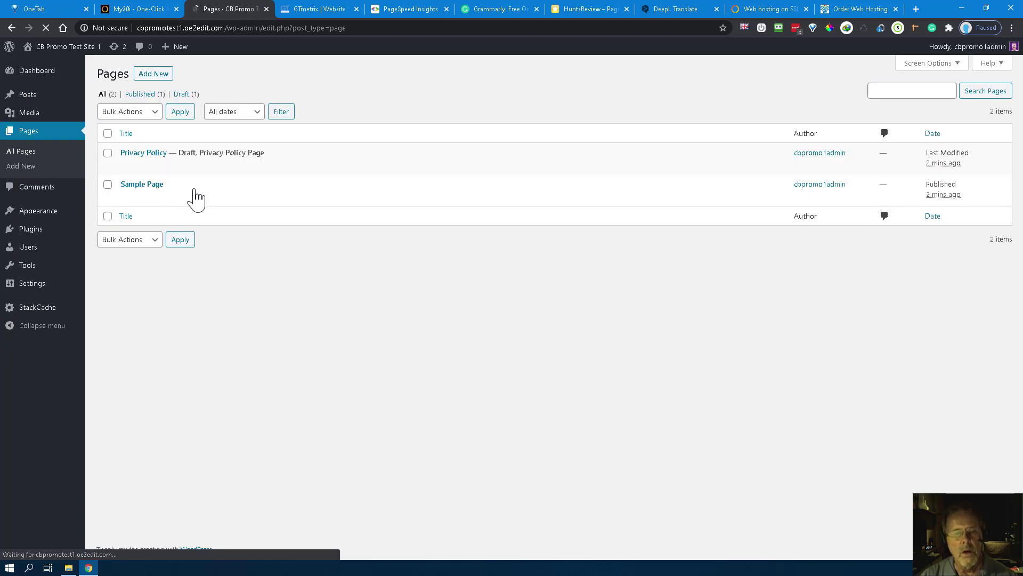
pyautogui.moveTo(149, 201)
pyautogui.click(182, 198)
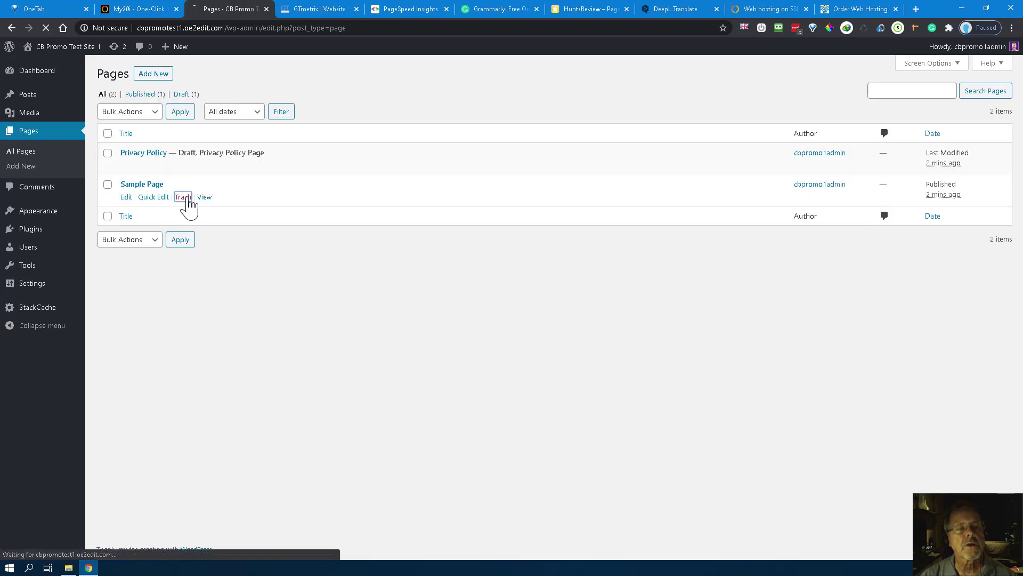